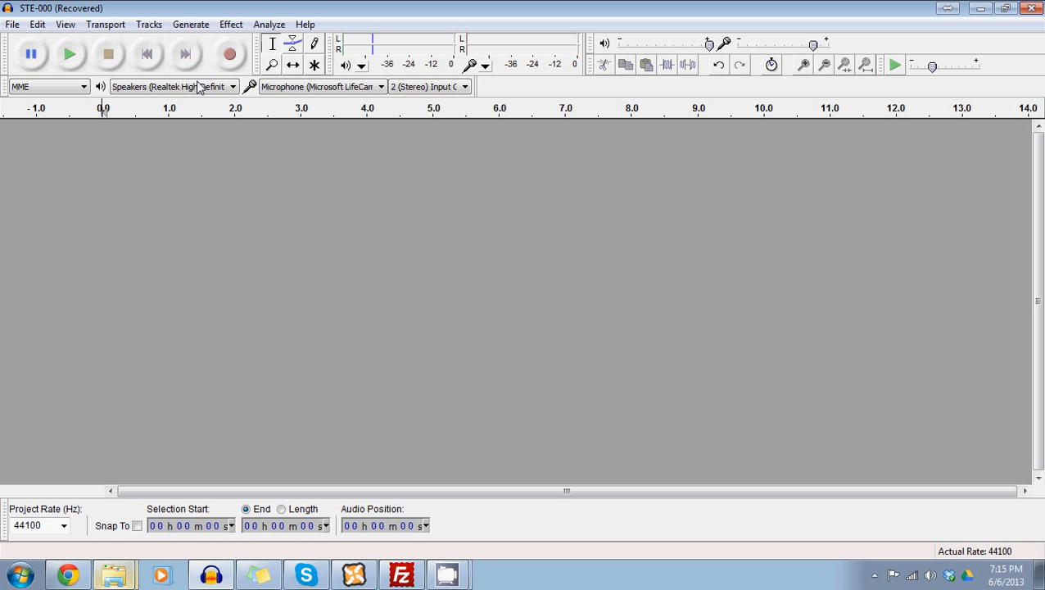
Step: Record and play back a test clip of about one second, and remove its track
click(229, 54)
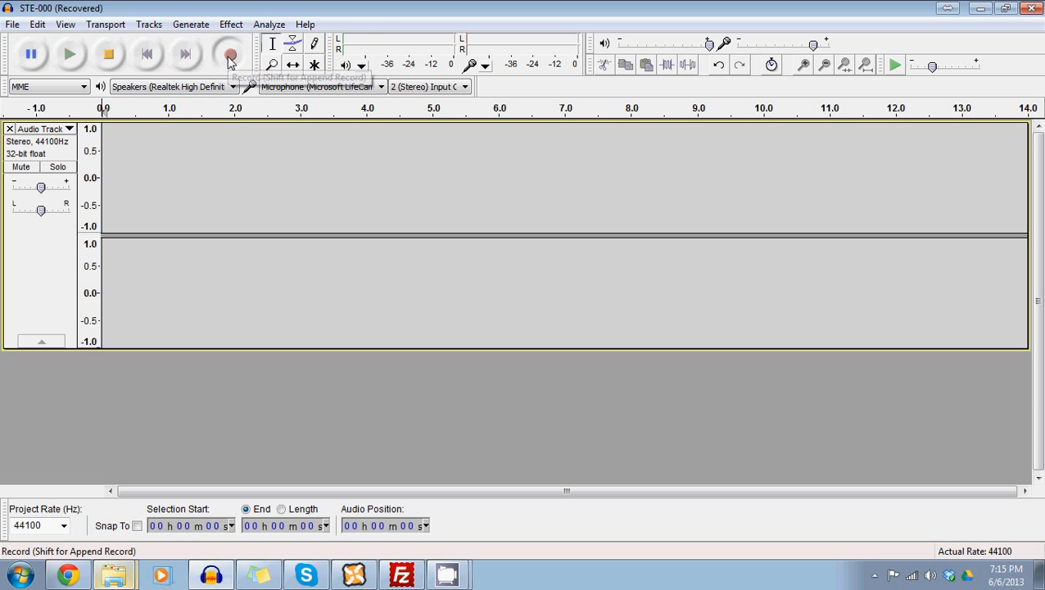
click(107, 56)
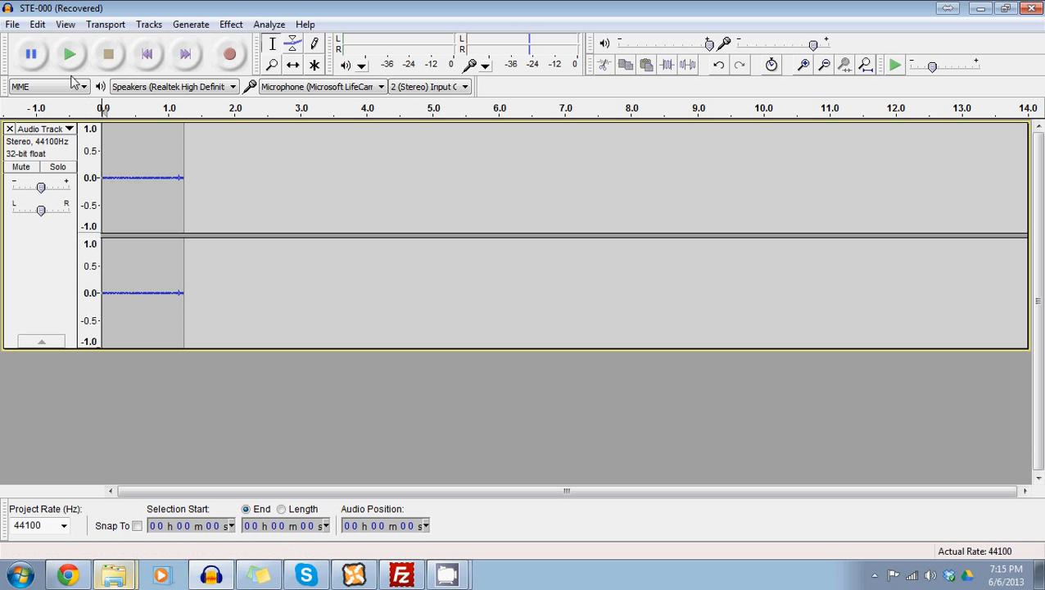
click(70, 55)
click(10, 129)
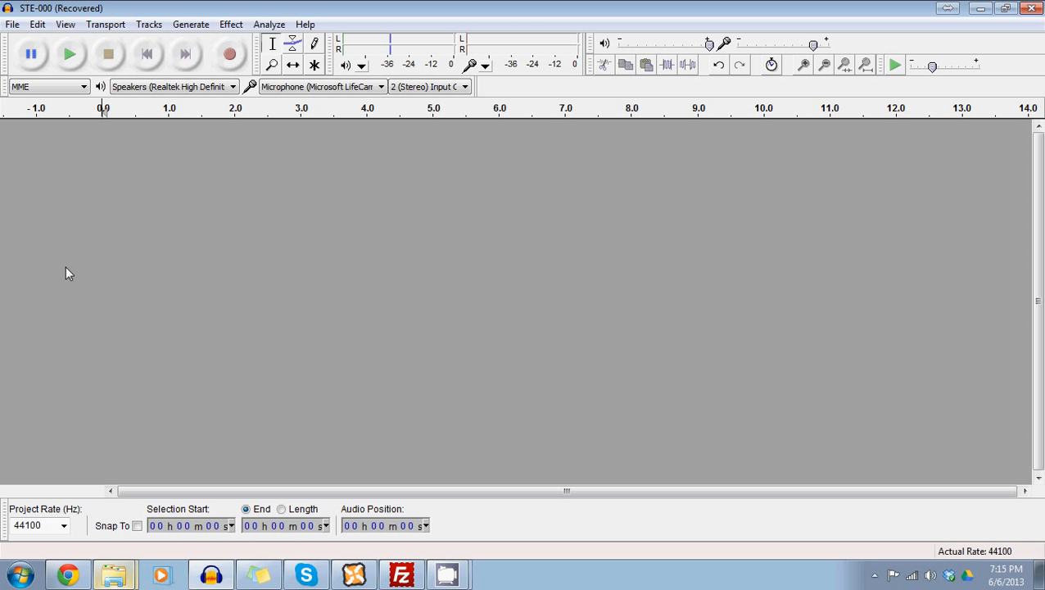
Step: Import STE-000.wav from FOLDER01 in the STEREO folder of the H4N_SD drive as a new audio track
mouse_move(113, 576)
click(113, 546)
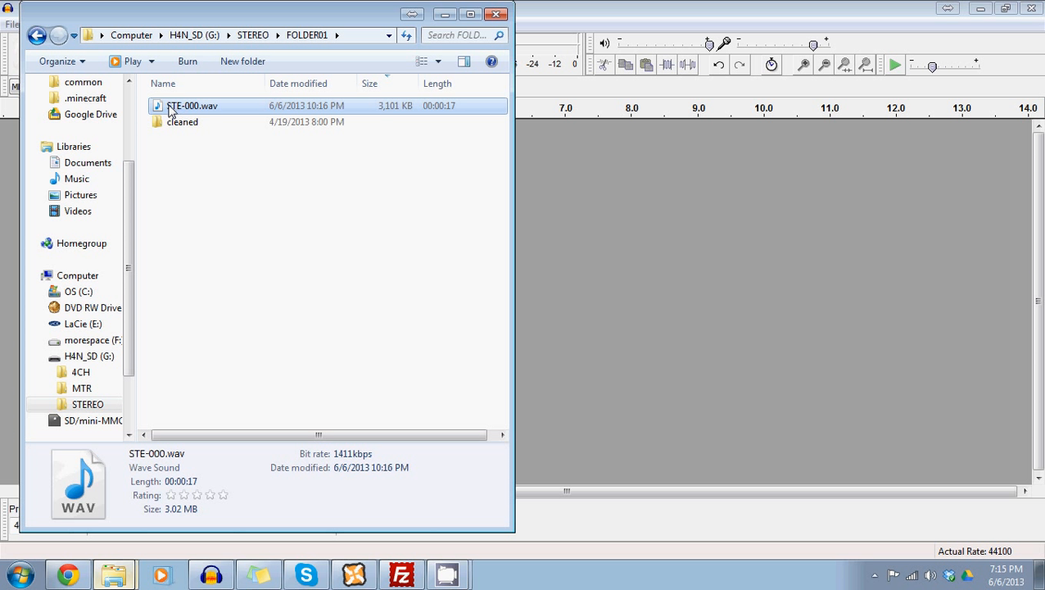
drag(170, 111, 669, 115)
click(590, 13)
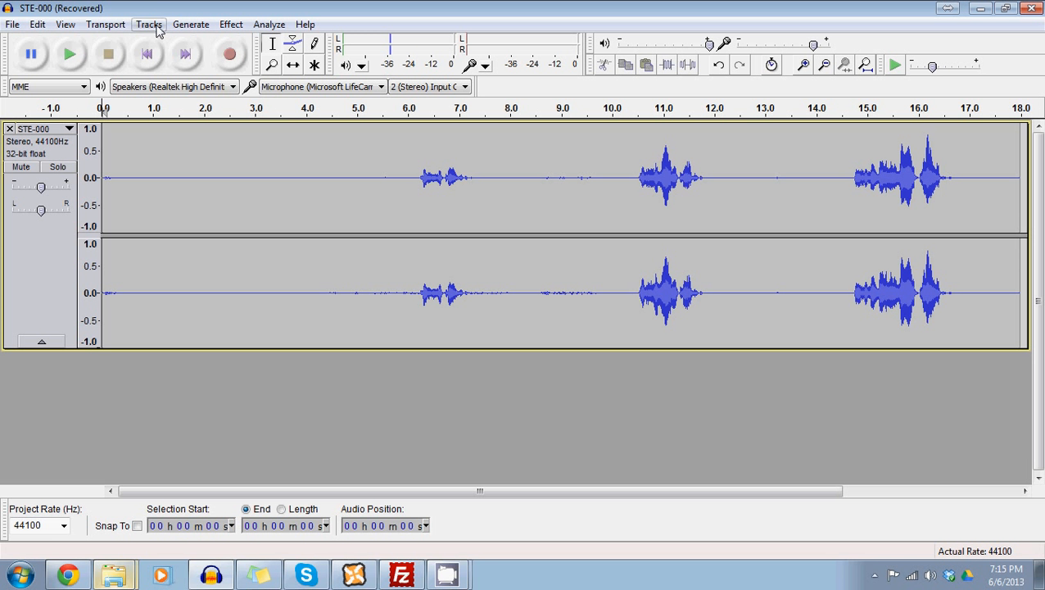
Step: Convert the entire STE-000 track from stereo to mono
click(37, 302)
click(149, 25)
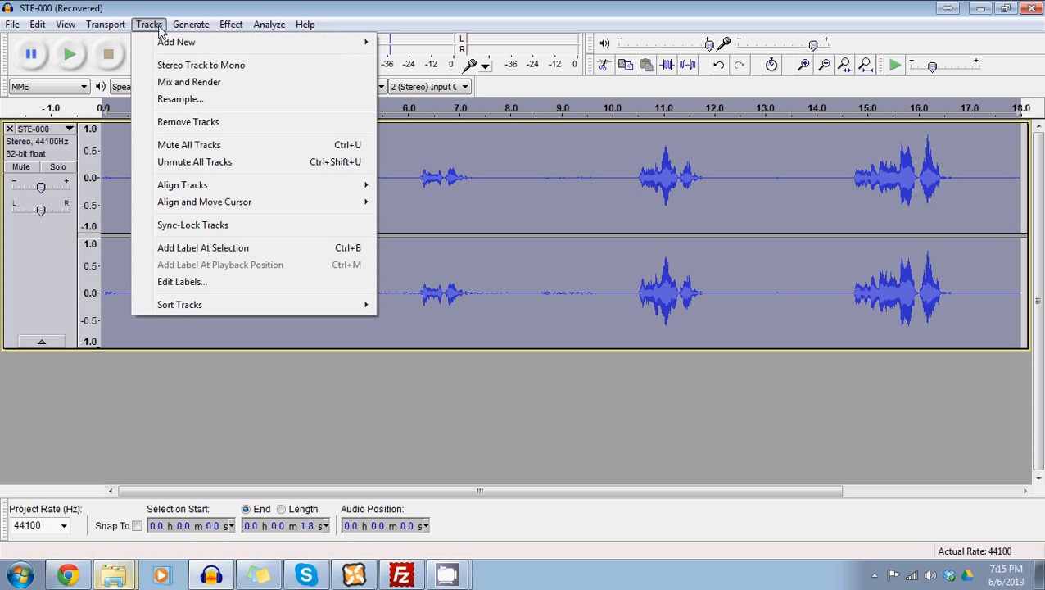
click(207, 66)
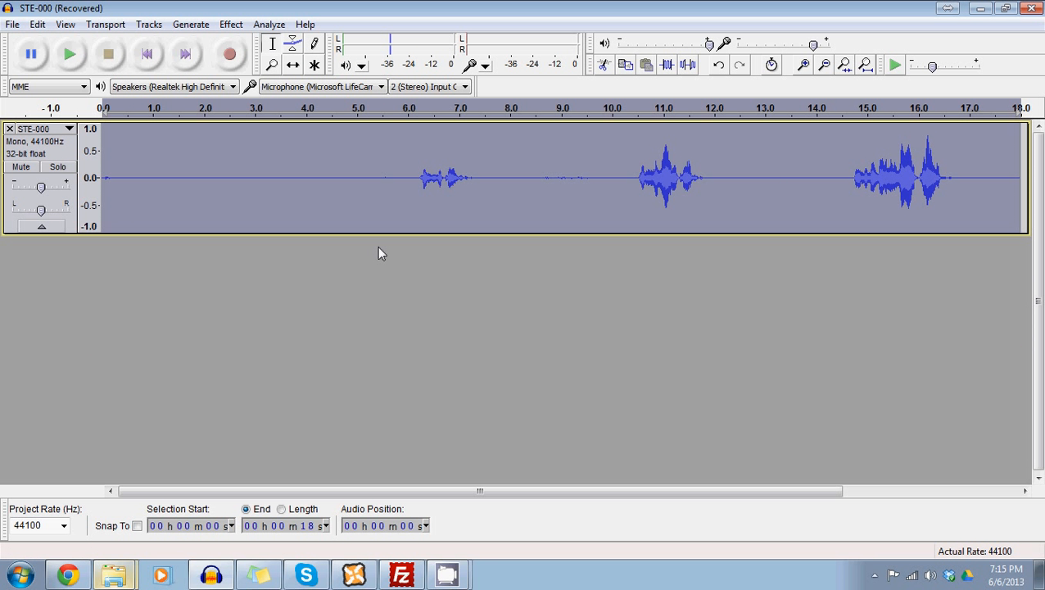
Step: Apply a High Pass Filter to the whole track with a 6 dB rolloff and a cutoff of about 161 Hz
click(123, 196)
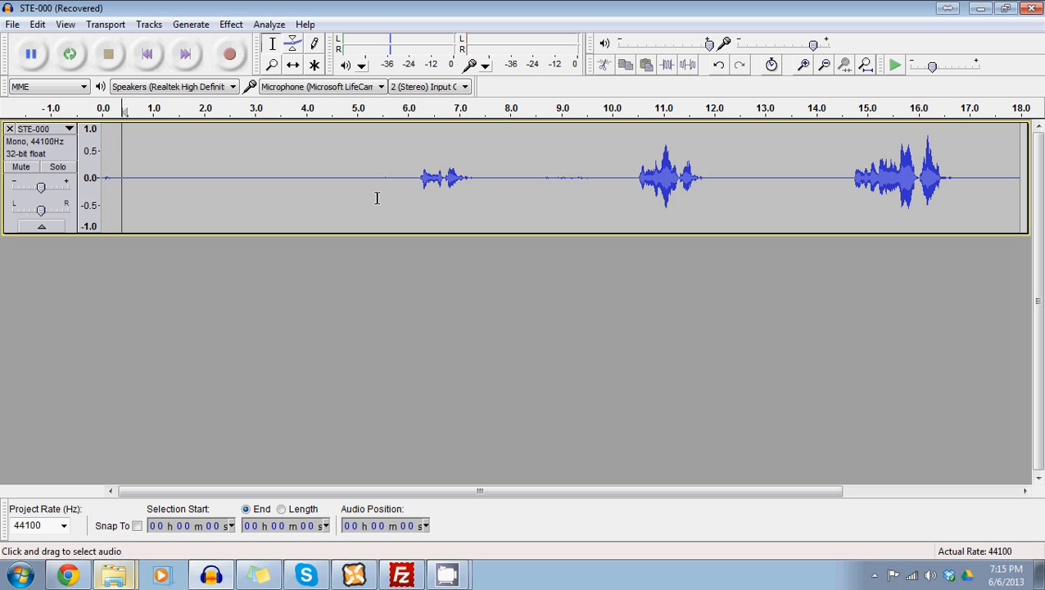
click(12, 217)
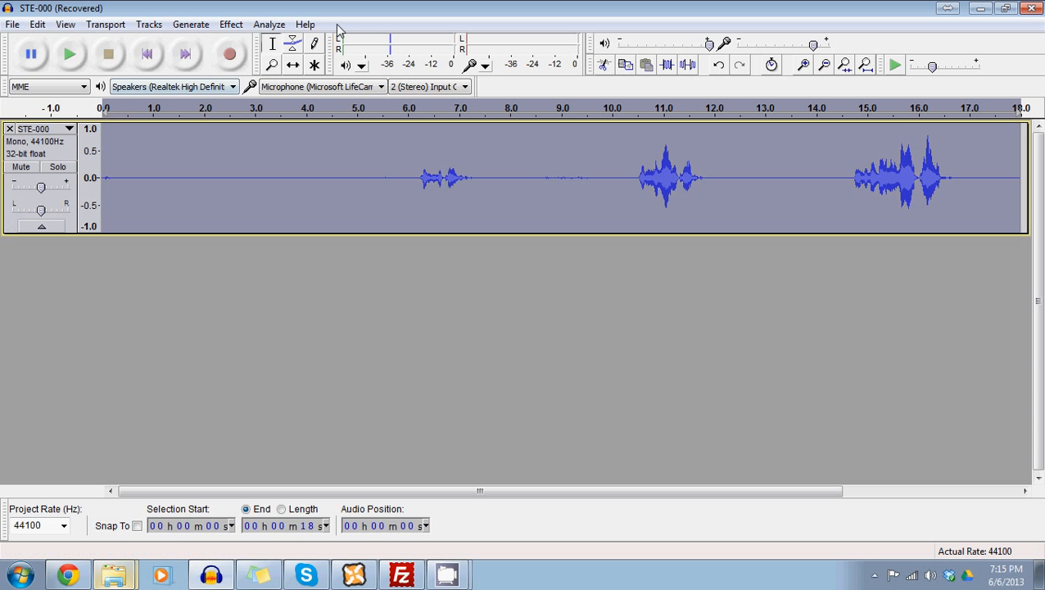
click(238, 26)
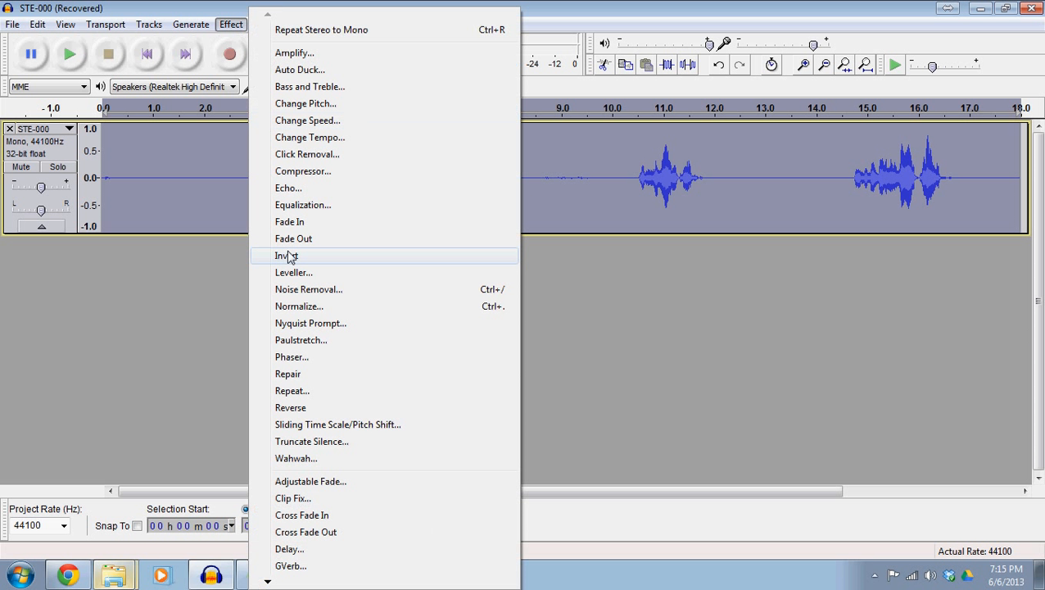
mouse_move(309, 586)
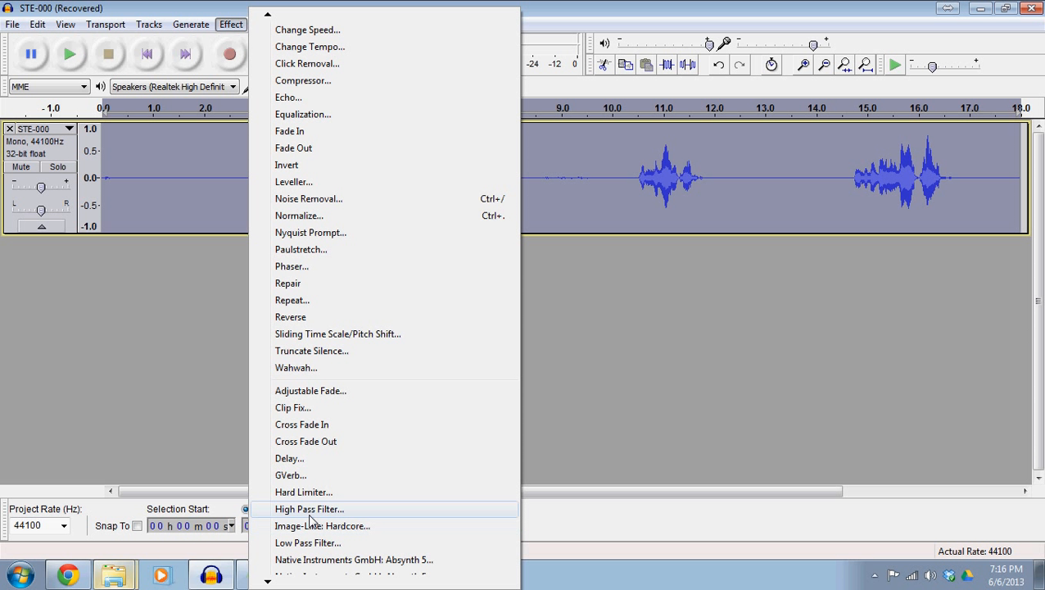
click(309, 509)
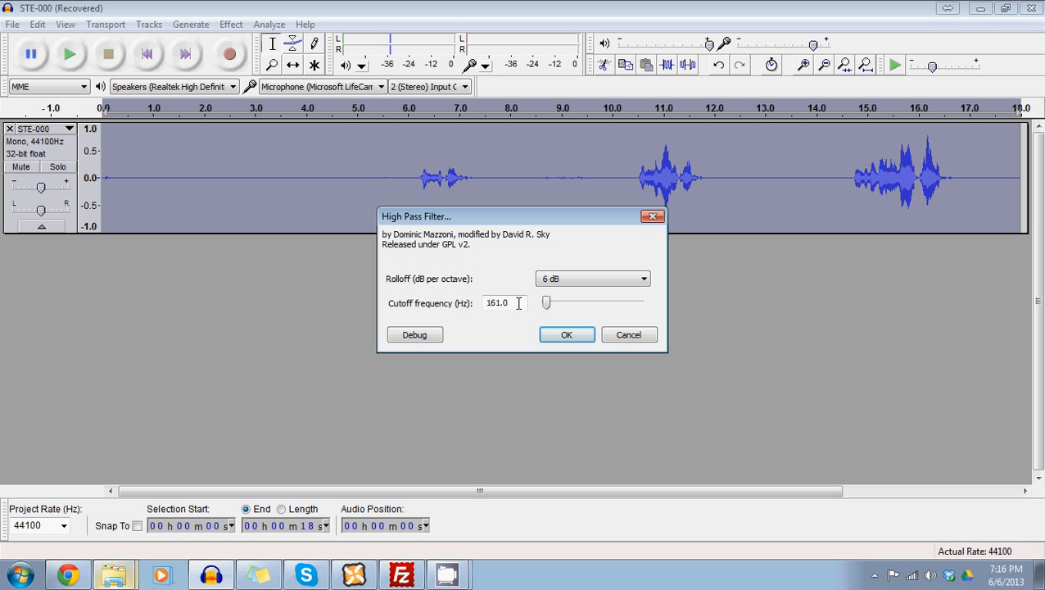
drag(548, 304, 548, 304)
click(542, 335)
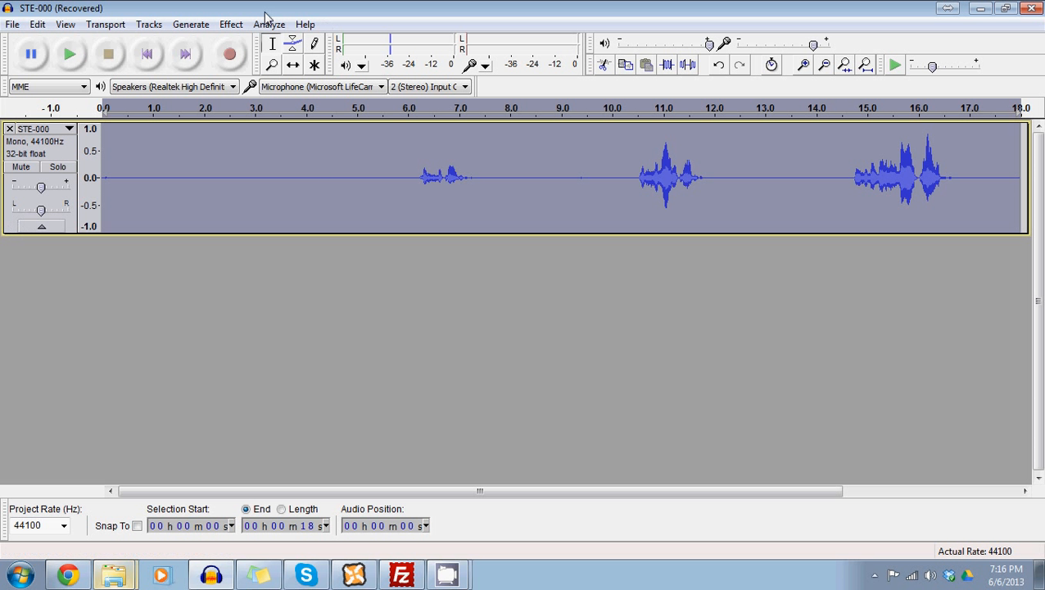
Step: Apply the Compressor to the whole track with a -12 dB threshold, -40 dB noise floor and 2:1 ratio
click(231, 24)
click(318, 79)
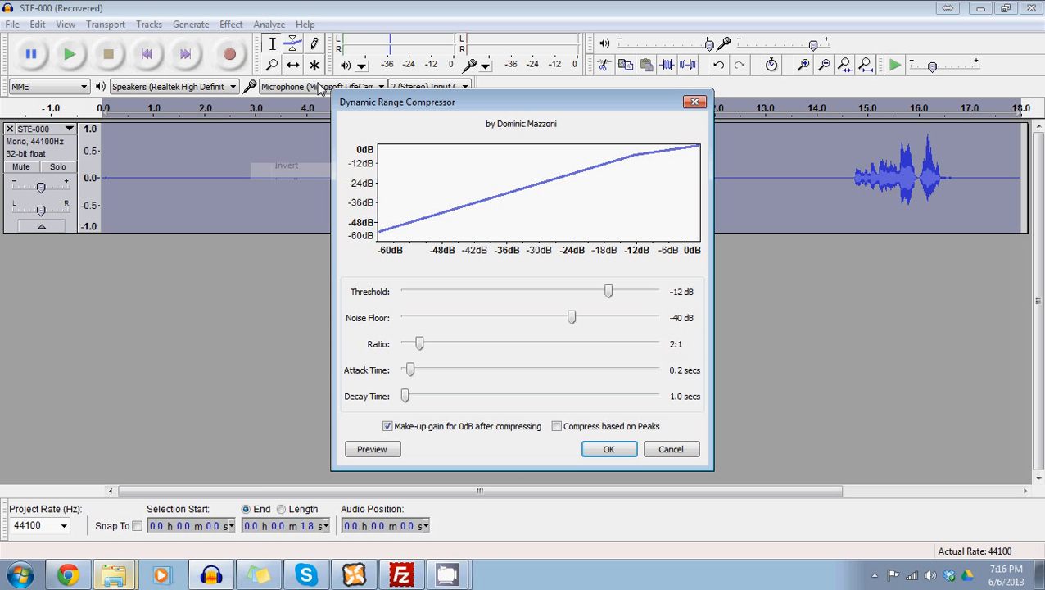
click(619, 455)
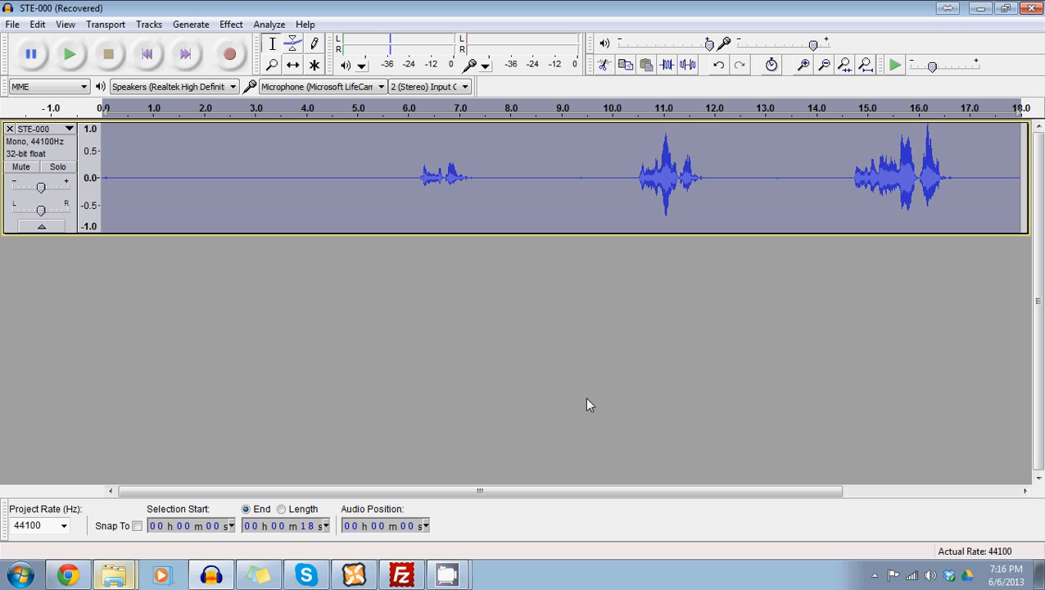
Step: Capture a noise profile for Noise Removal from the quiet section between about 0.5 and 5 seconds
click(127, 170)
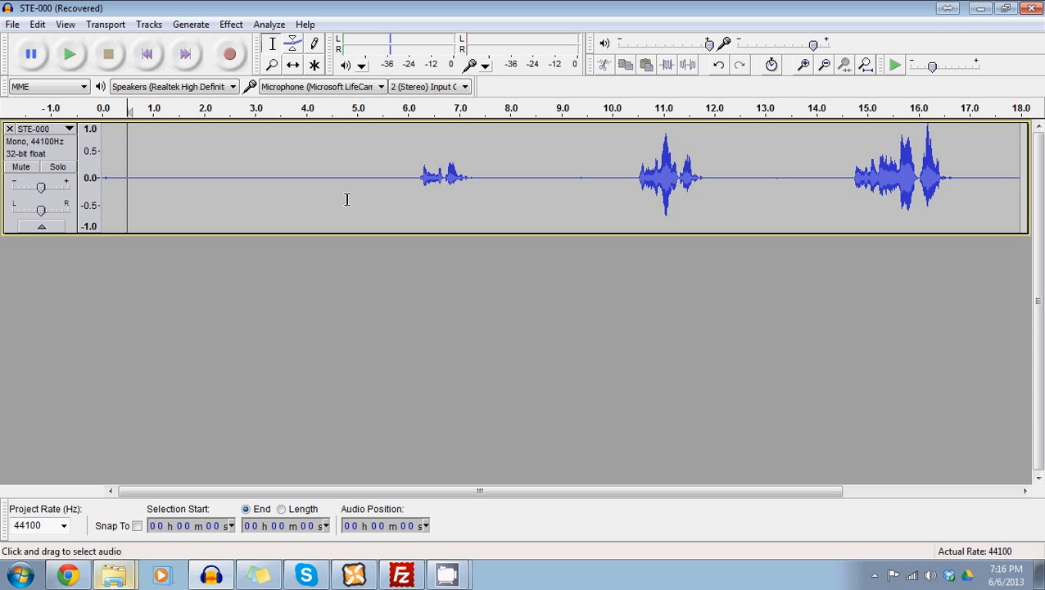
shift+click(350, 147)
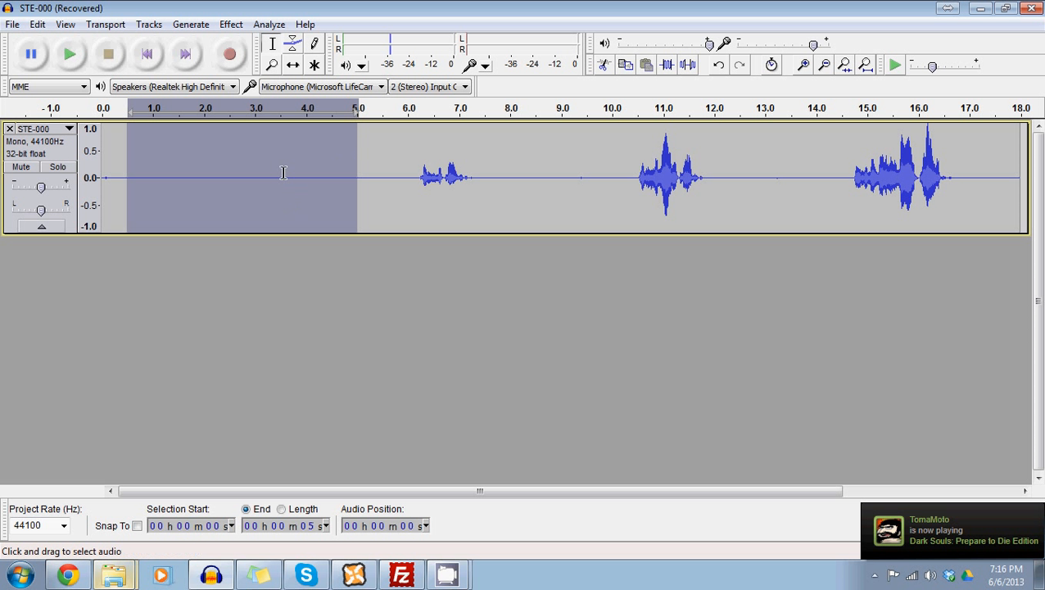
key(b)
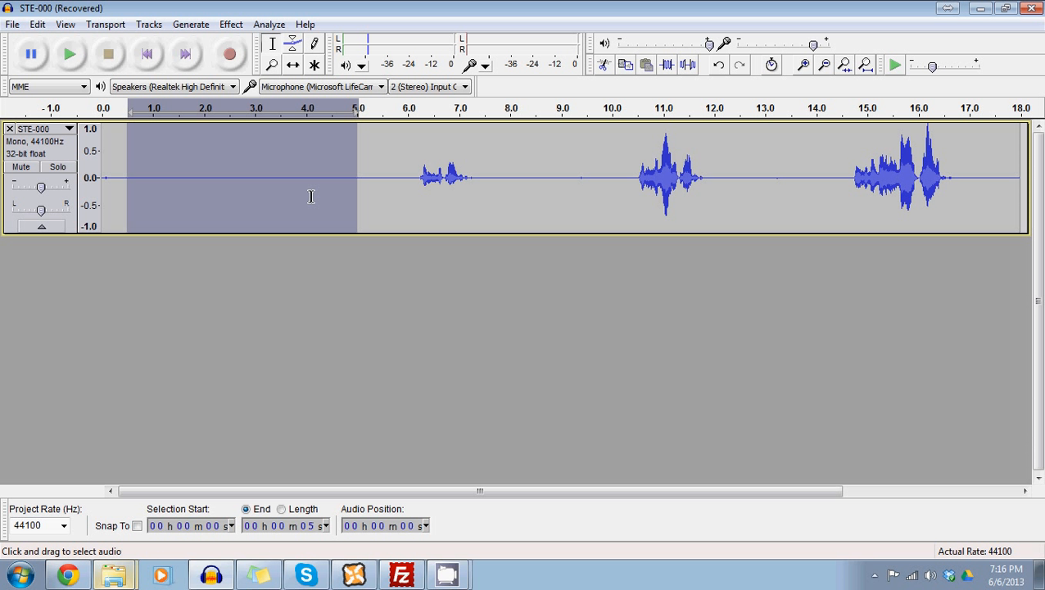
click(231, 27)
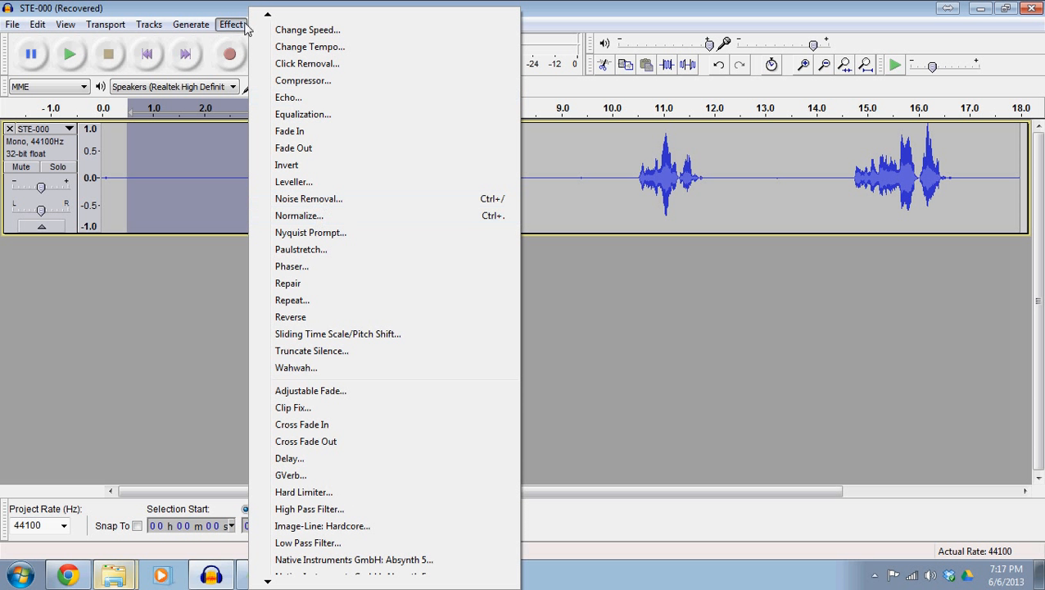
click(332, 201)
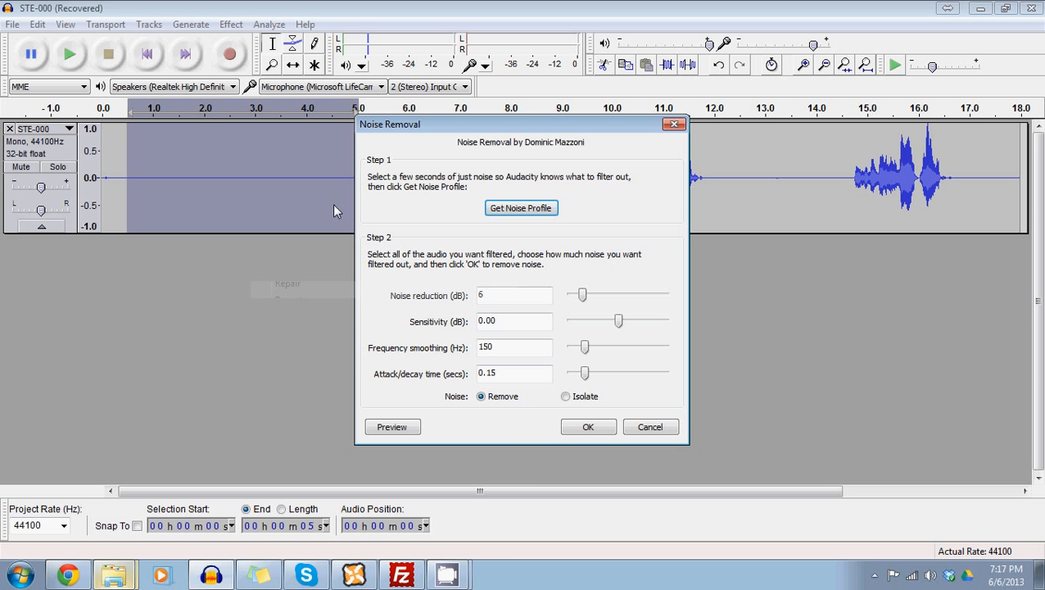
click(540, 208)
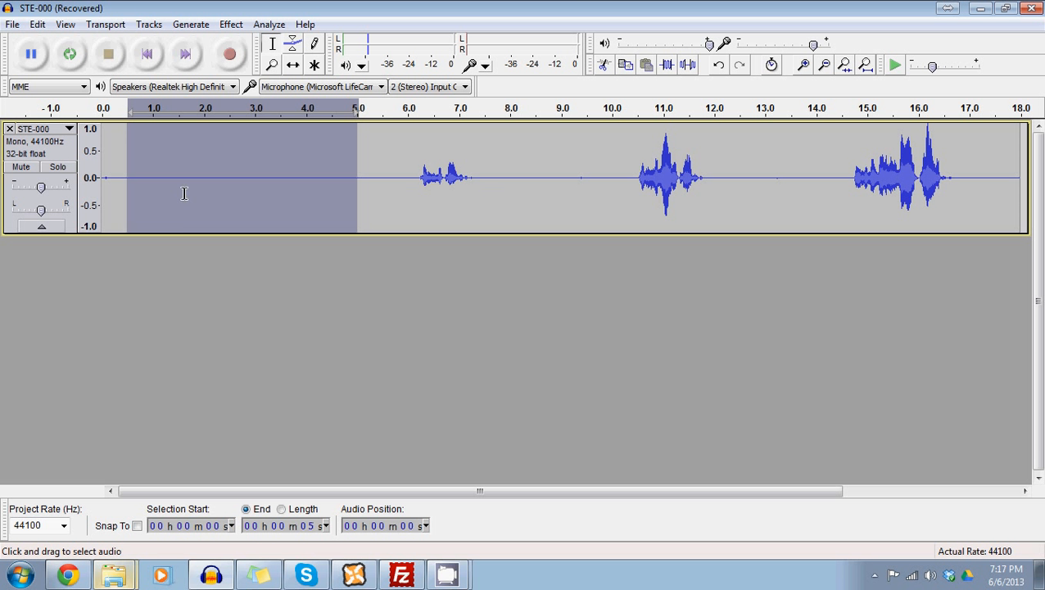
Step: Delete the leading silence from the track's start to just before the first voice at about 6.1 seconds
drag(190, 192, 28, 203)
drag(411, 210, 416, 210)
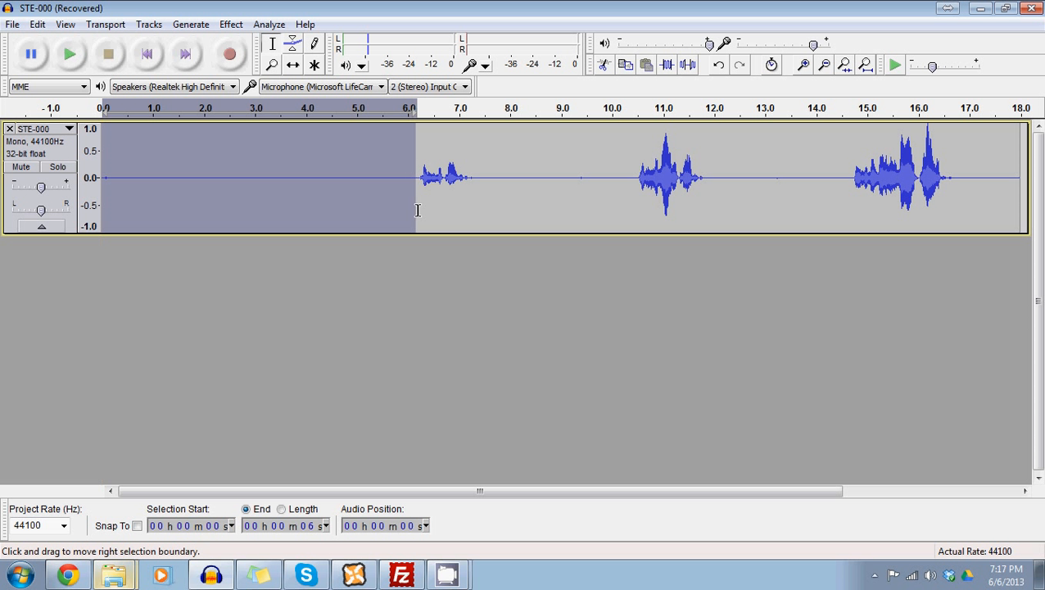
key(Delete)
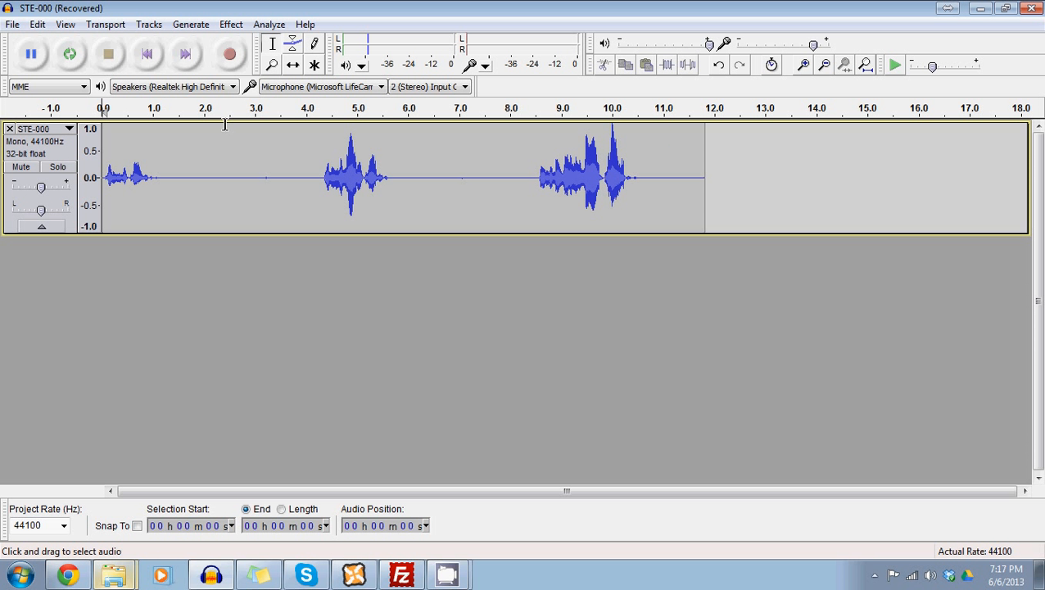
Step: Normalize the first voice clip, from the track's start to about 2 seconds, to -1.0 dB with DC offset removed
shift+click(205, 150)
drag(205, 149, 203, 151)
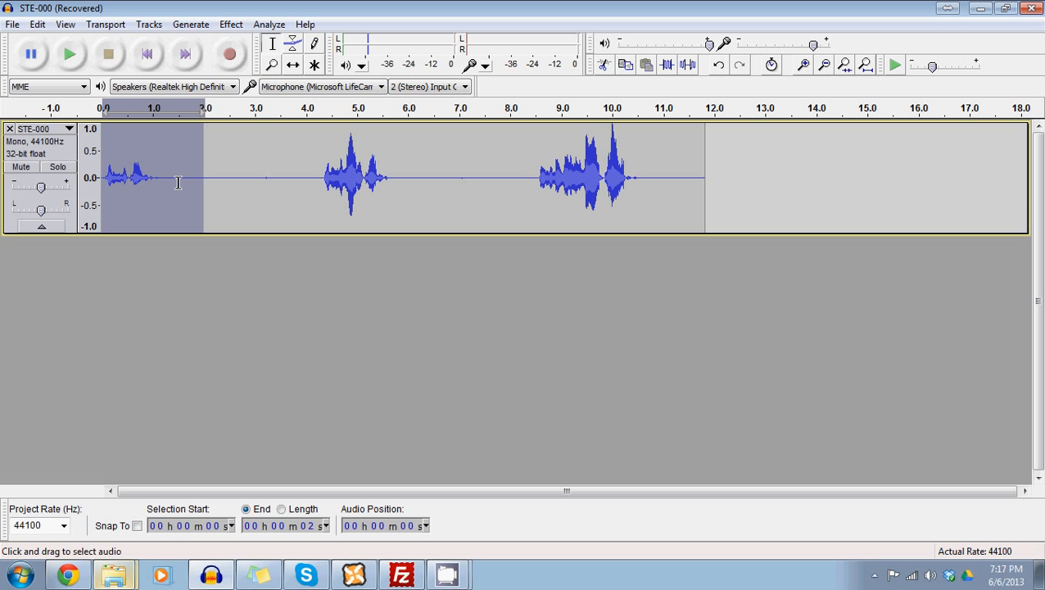
click(26, 220)
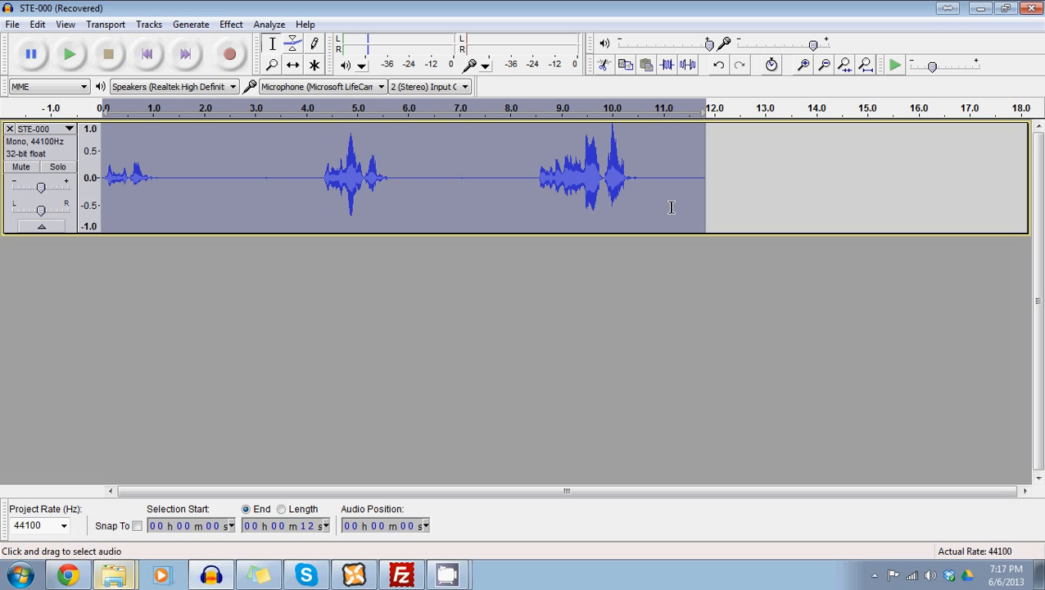
click(204, 128)
key(shift+Home)
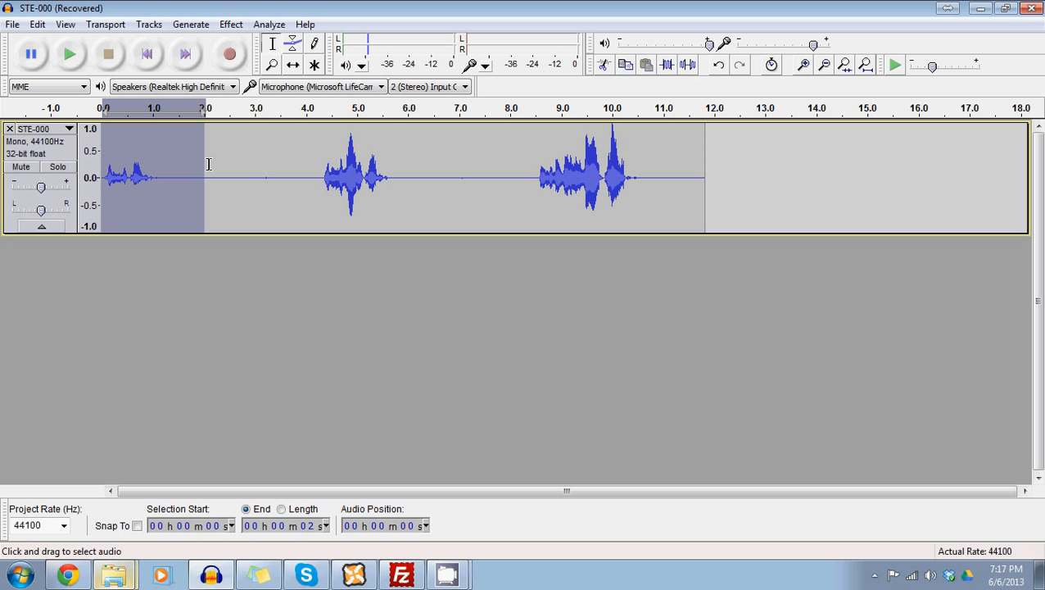
click(239, 25)
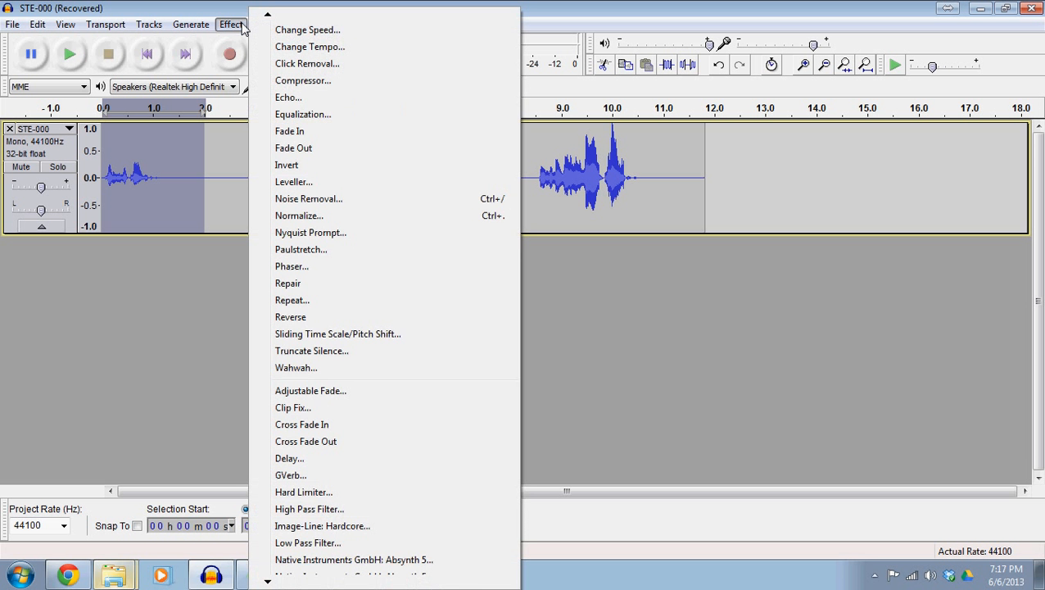
click(236, 23)
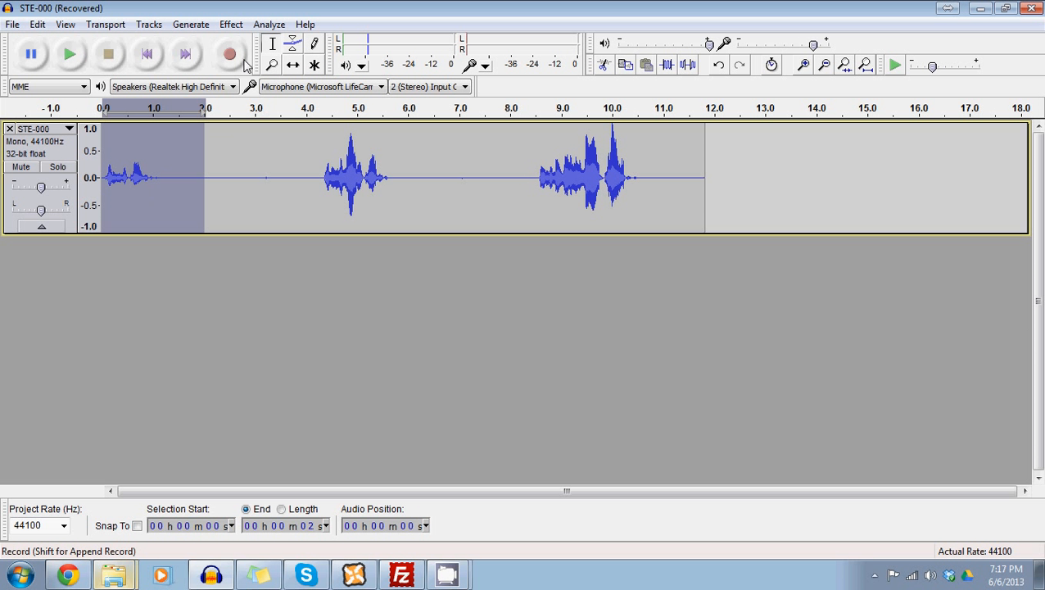
click(231, 25)
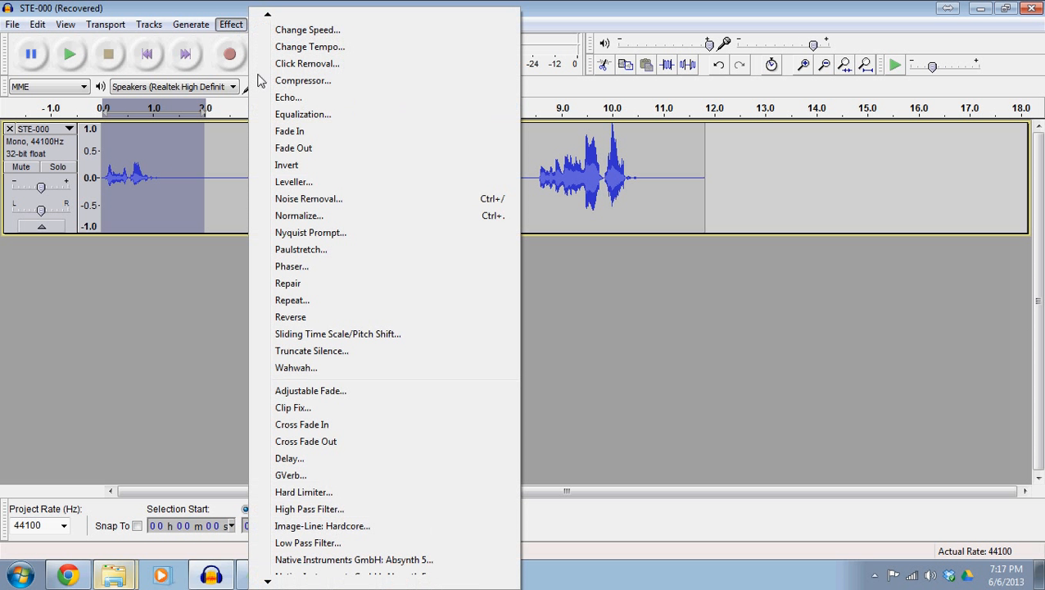
click(299, 215)
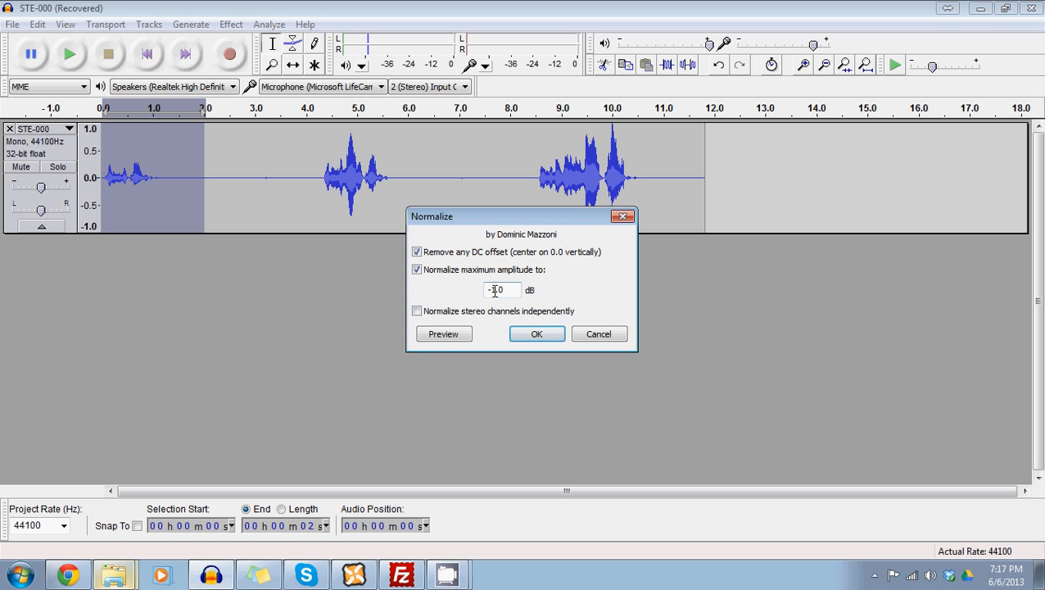
click(537, 333)
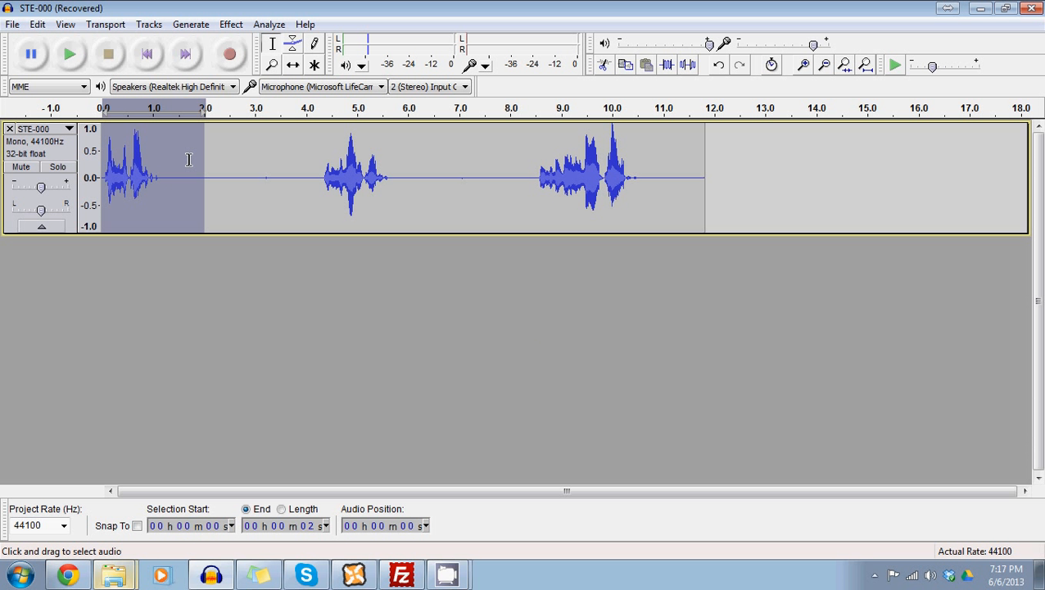
Step: Replace the small noise just after the first voice clip, at about 1 second, with generated silence of the same length
click(156, 188)
drag(155, 187, 159, 188)
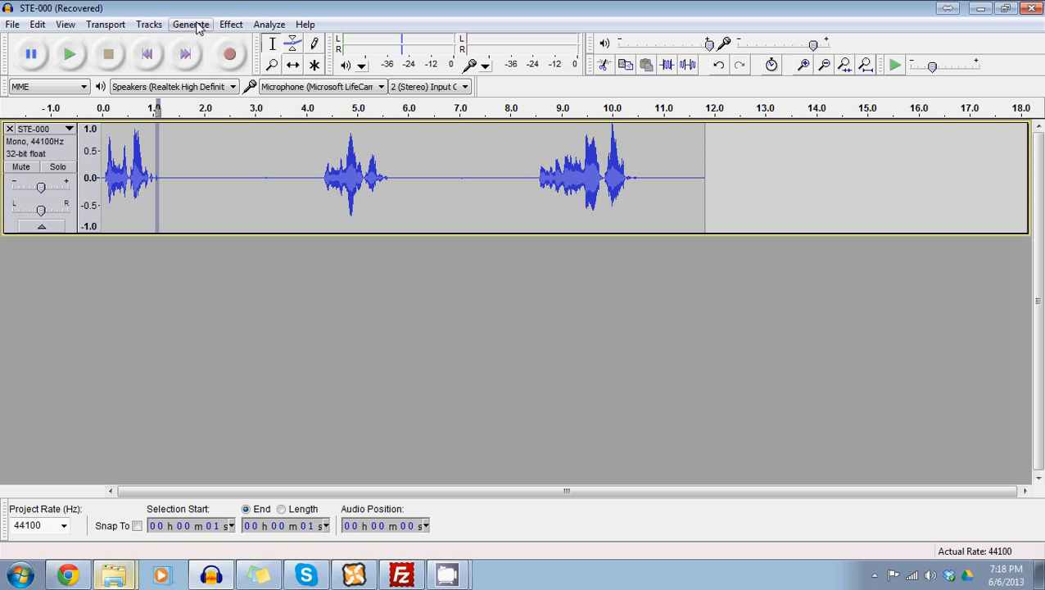
click(197, 25)
click(209, 91)
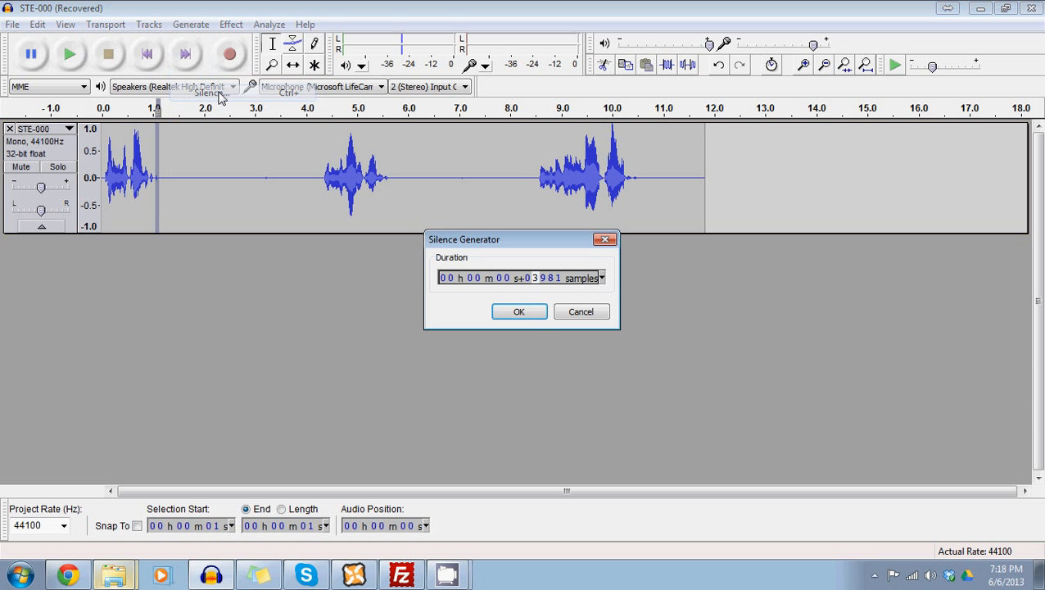
click(537, 318)
click(190, 25)
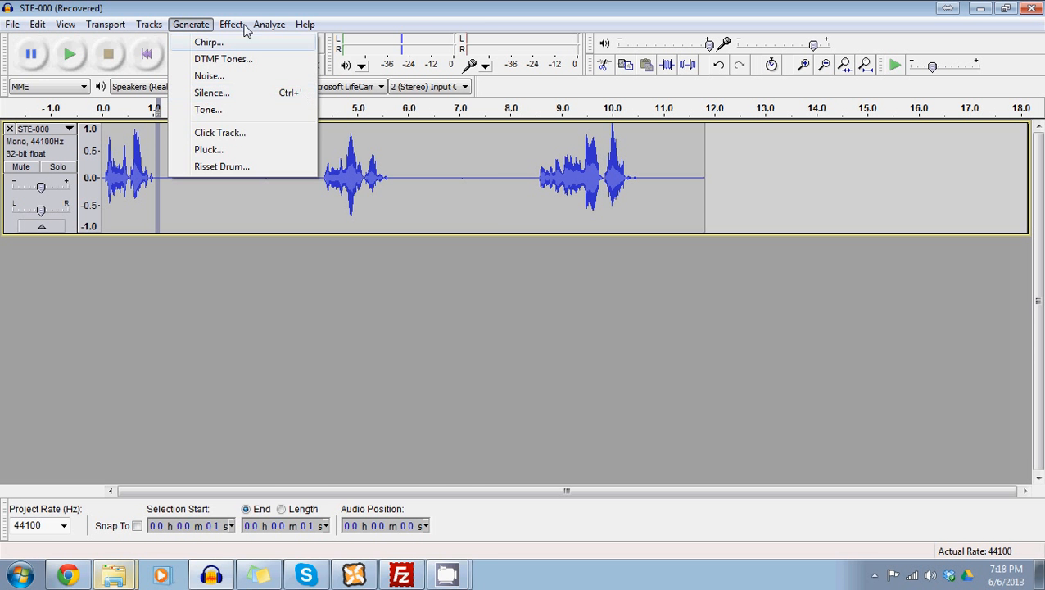
mouse_move(12, 25)
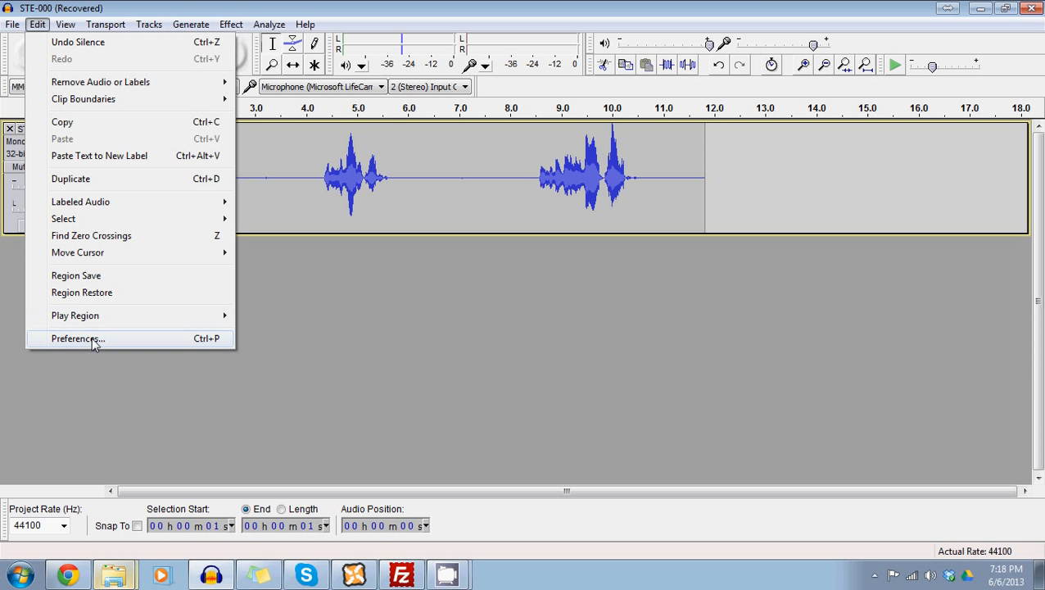
click(238, 7)
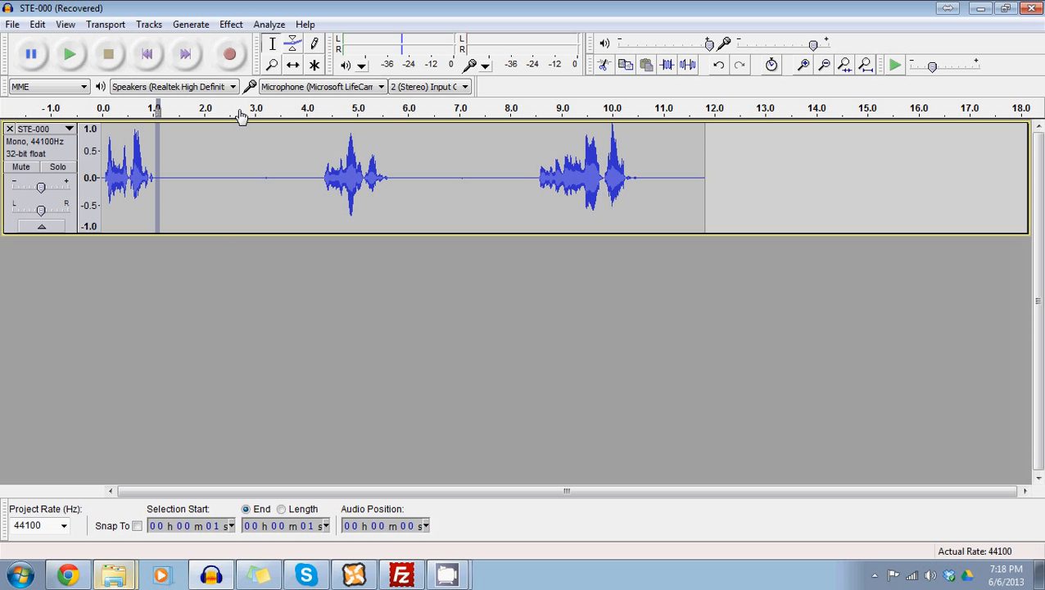
Step: Apply Noise Removal at 6 dB reduction, 0.00 sensitivity, 150 Hz smoothing and 0.15 s attack/decay to the track's first 2 seconds
click(206, 185)
click(186, 176)
click(206, 162)
click(196, 167)
click(202, 161)
click(205, 162)
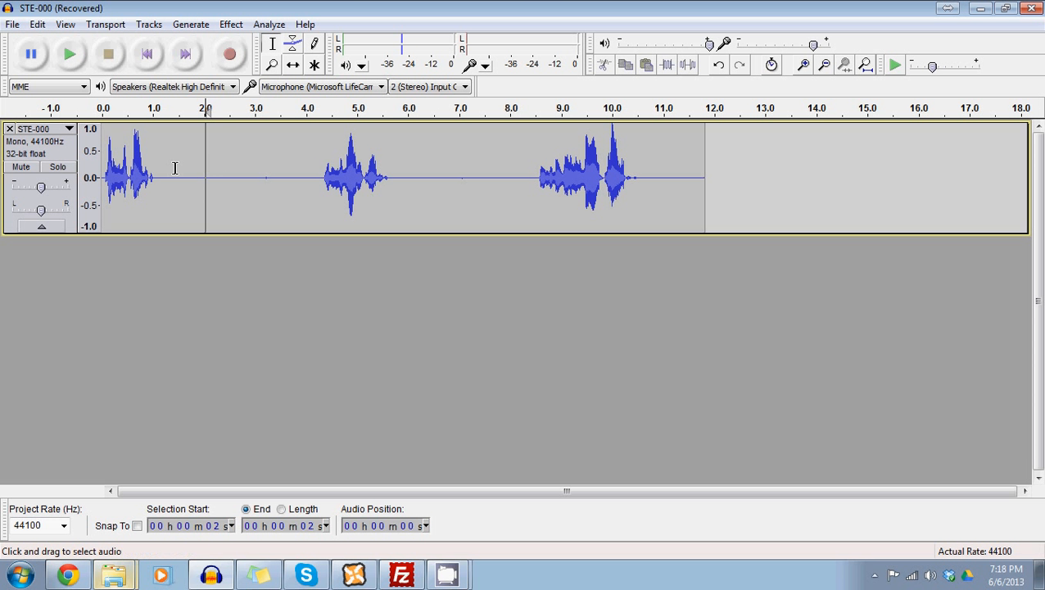
drag(204, 168, 98, 172)
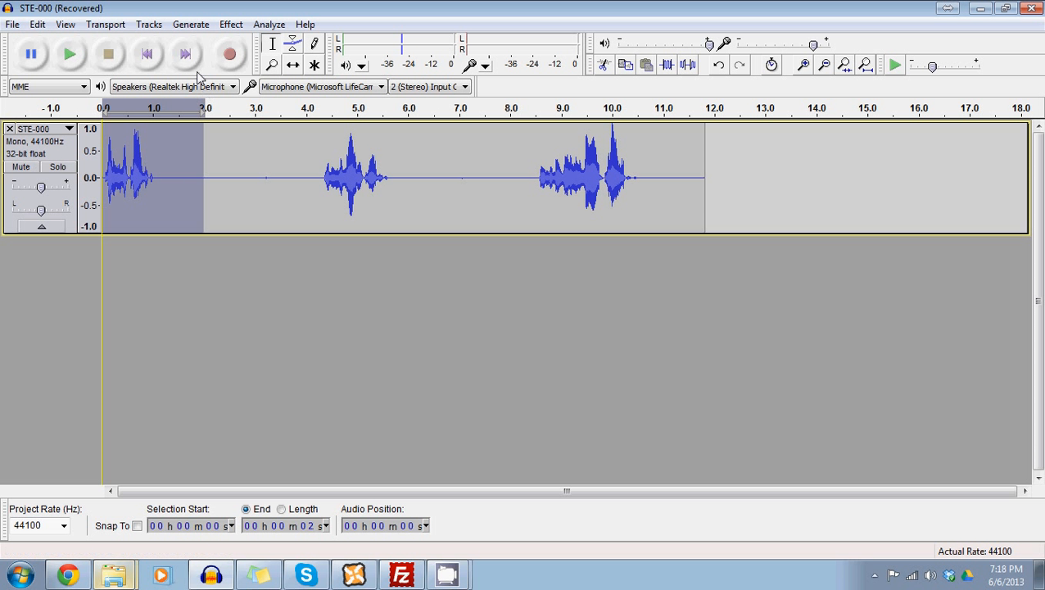
click(231, 25)
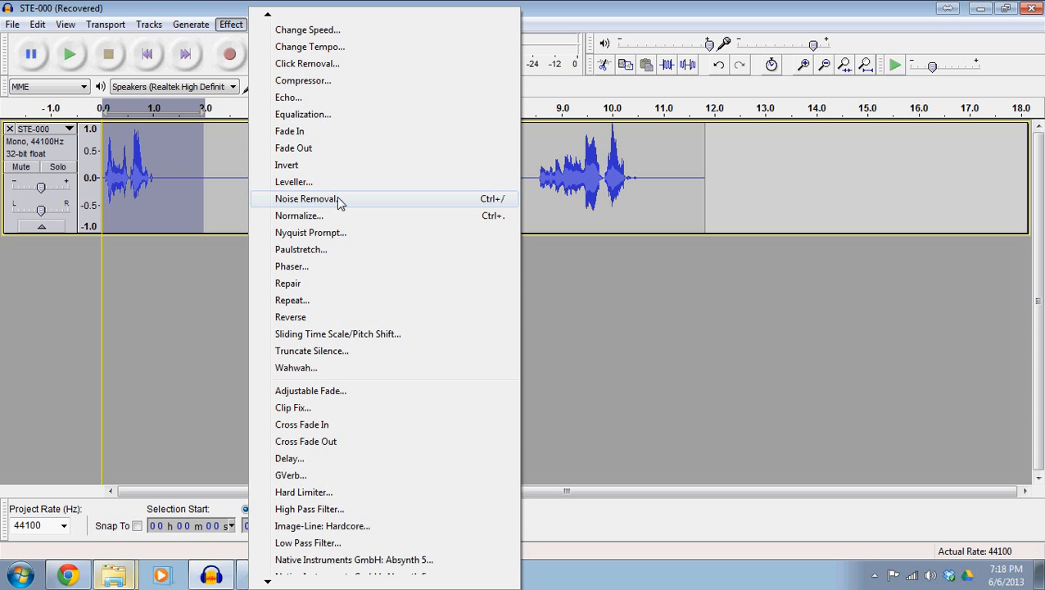
click(330, 200)
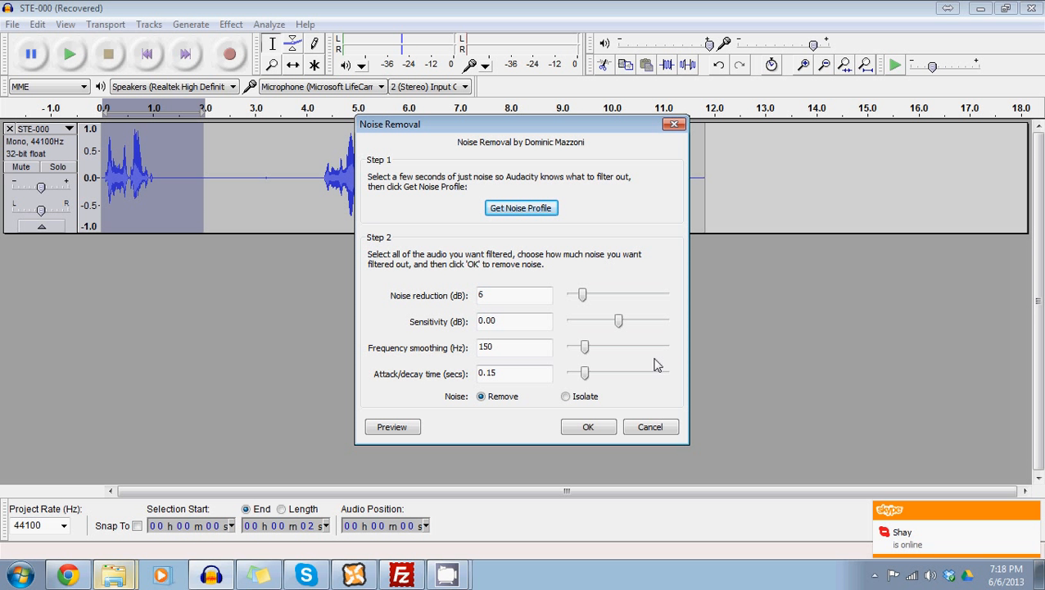
click(589, 426)
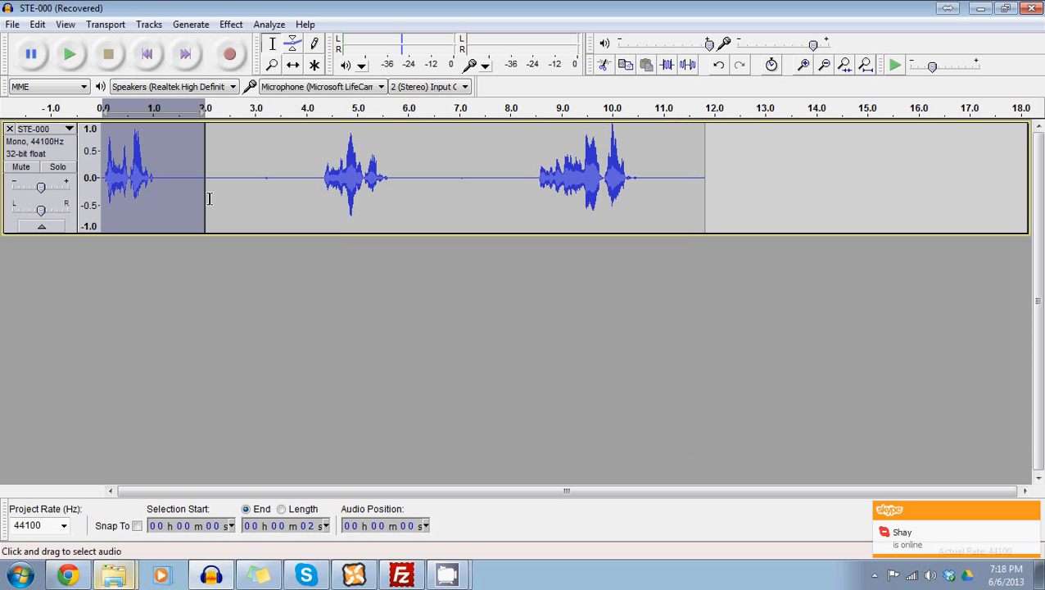
Step: Play back the cleaned first voice clip from the track's start to about 2 seconds to check how it sounds
click(36, 28)
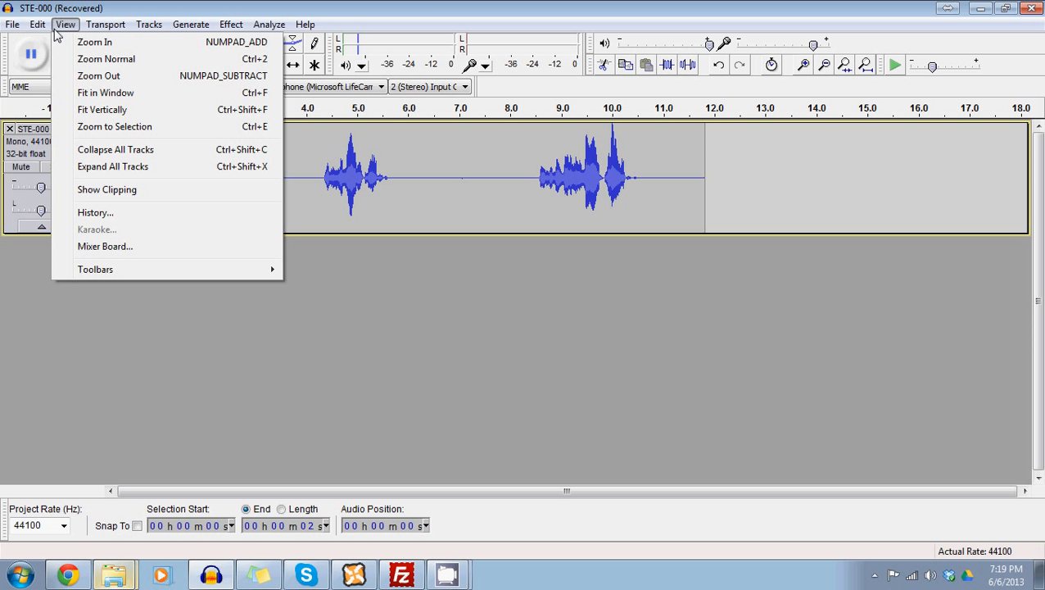
mouse_move(65, 25)
click(185, 7)
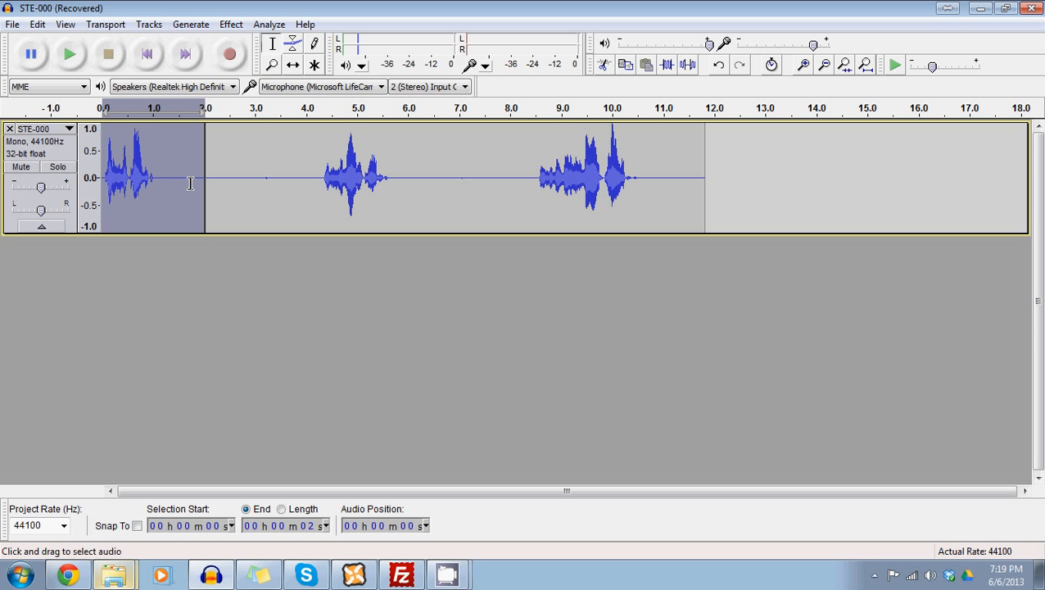
key(space)
key(space)
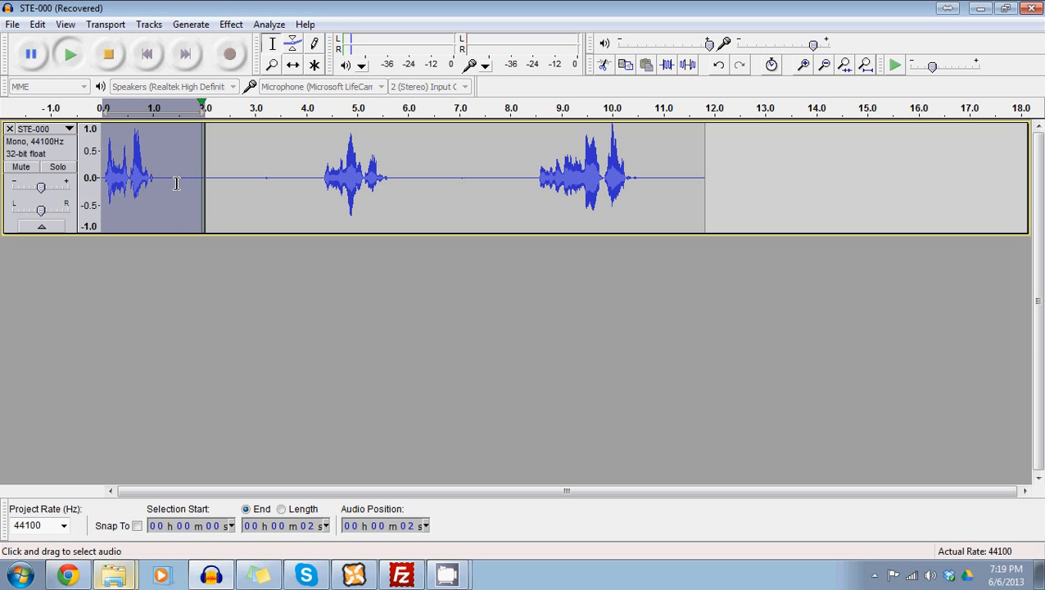
key(space)
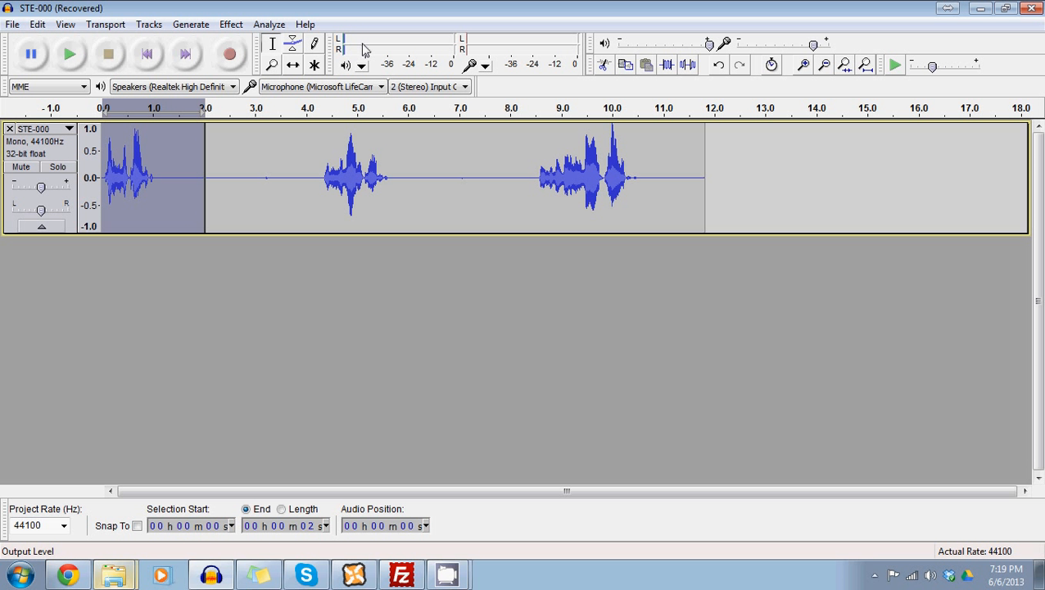
key(space)
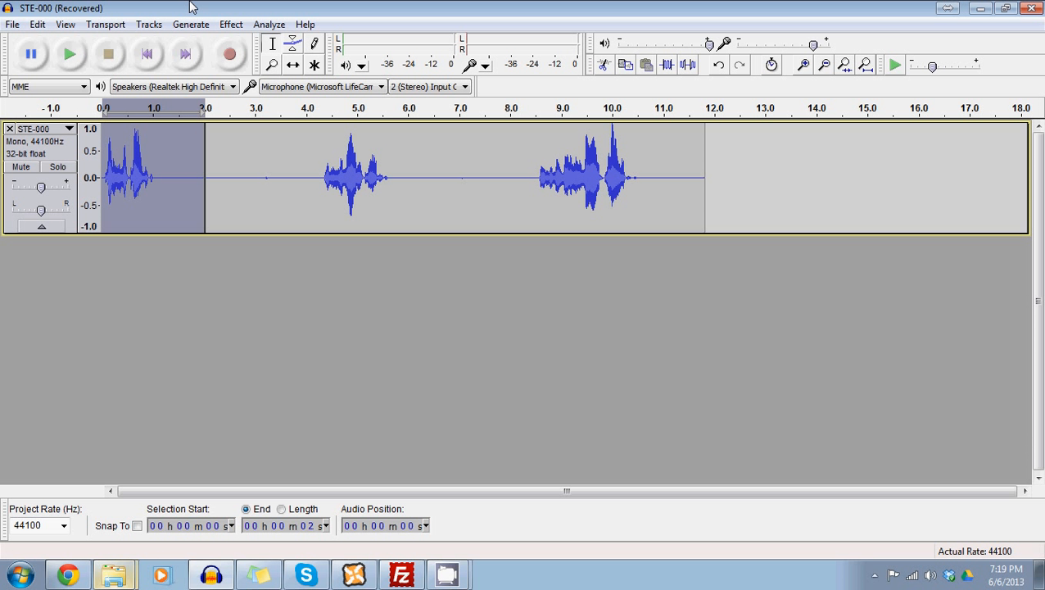
key(space)
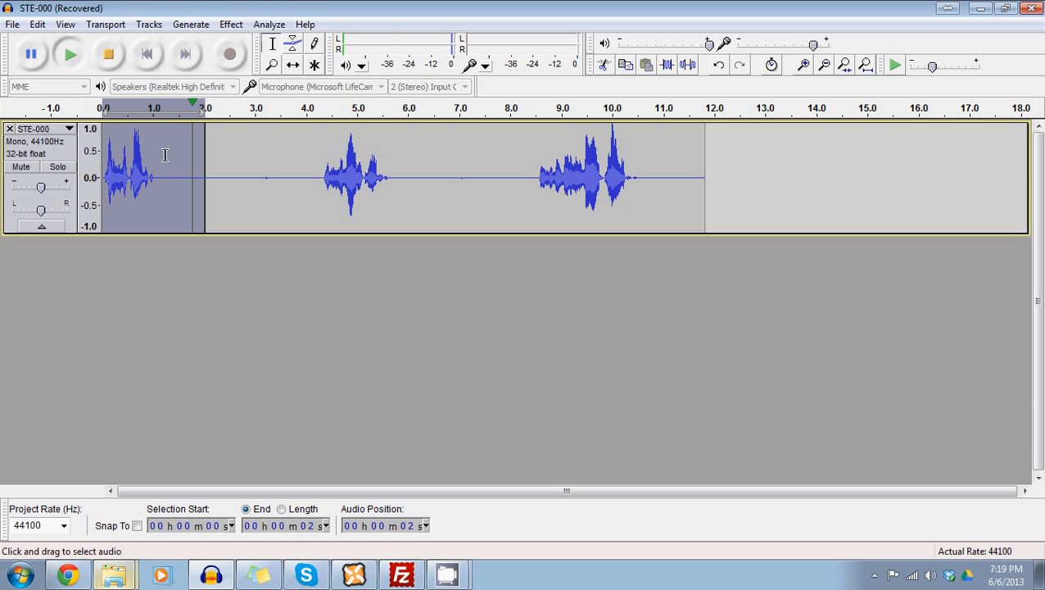
shift+click(321, 190)
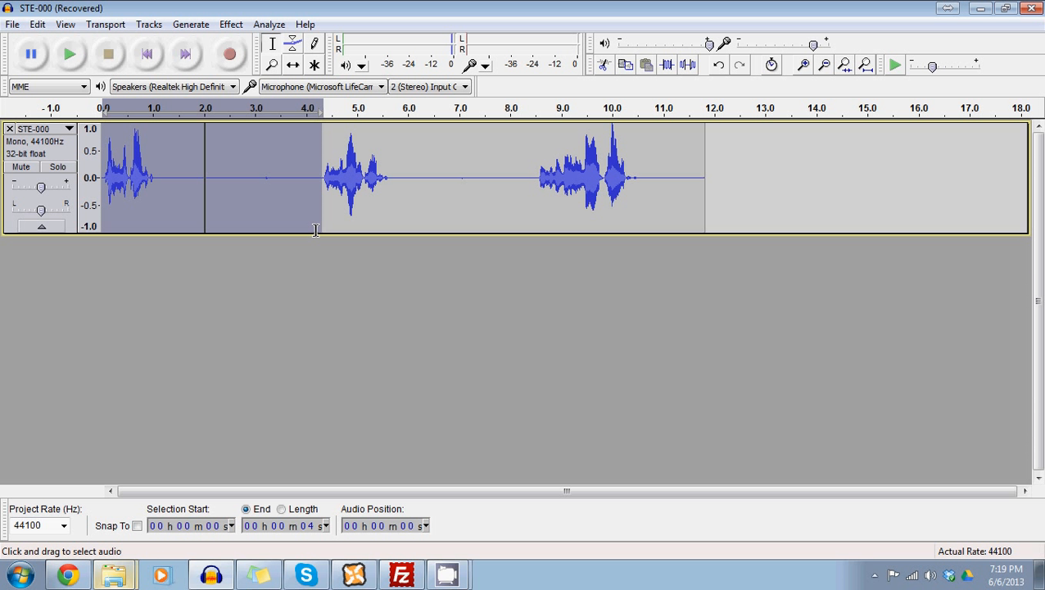
mouse_move(204, 217)
mouse_down()
mouse_move(187, 217)
mouse_move(202, 219)
mouse_up()
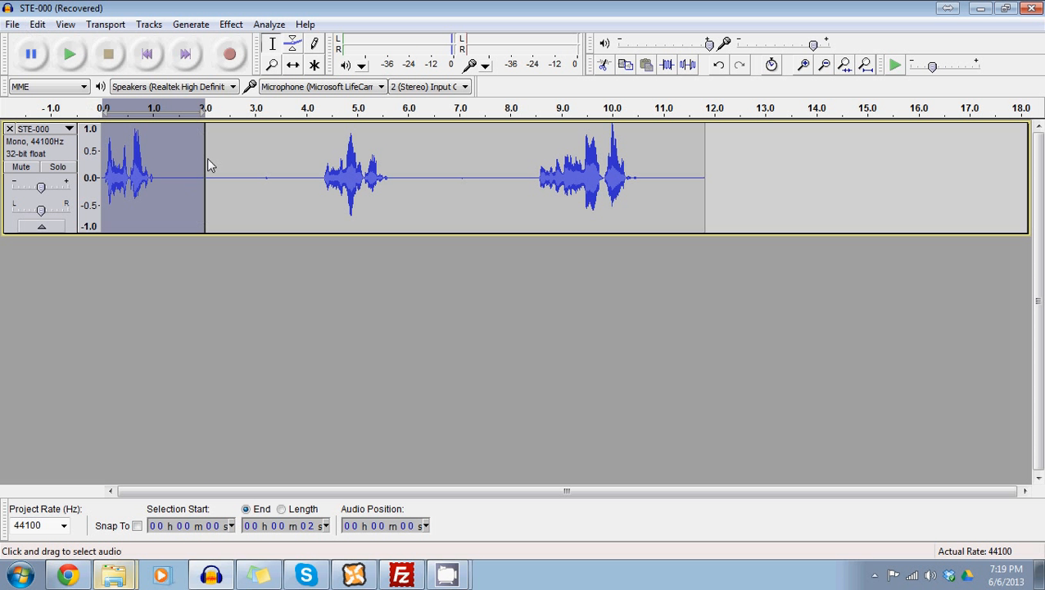
click(14, 25)
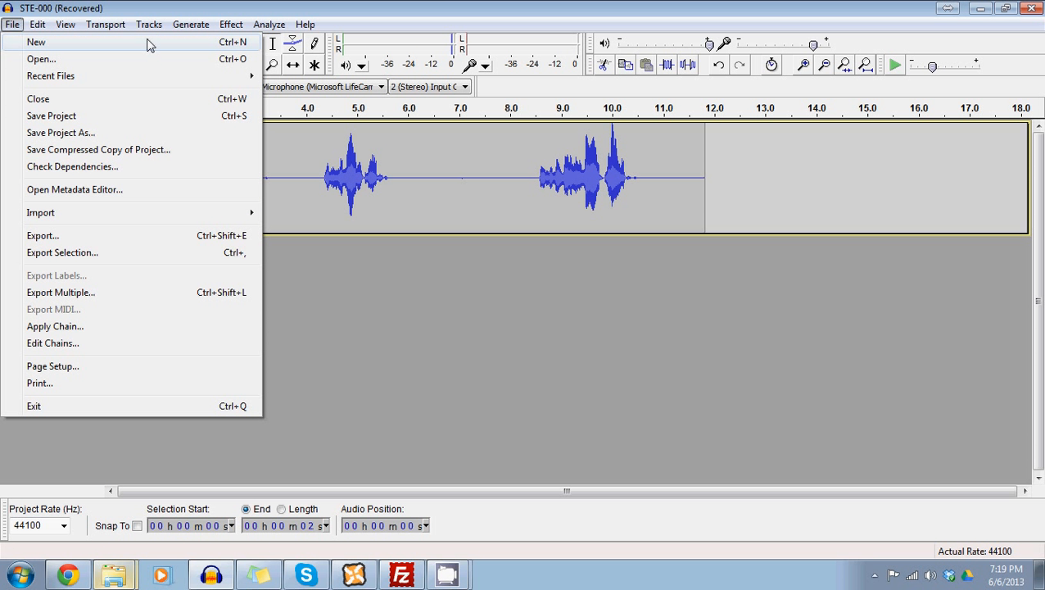
click(110, 256)
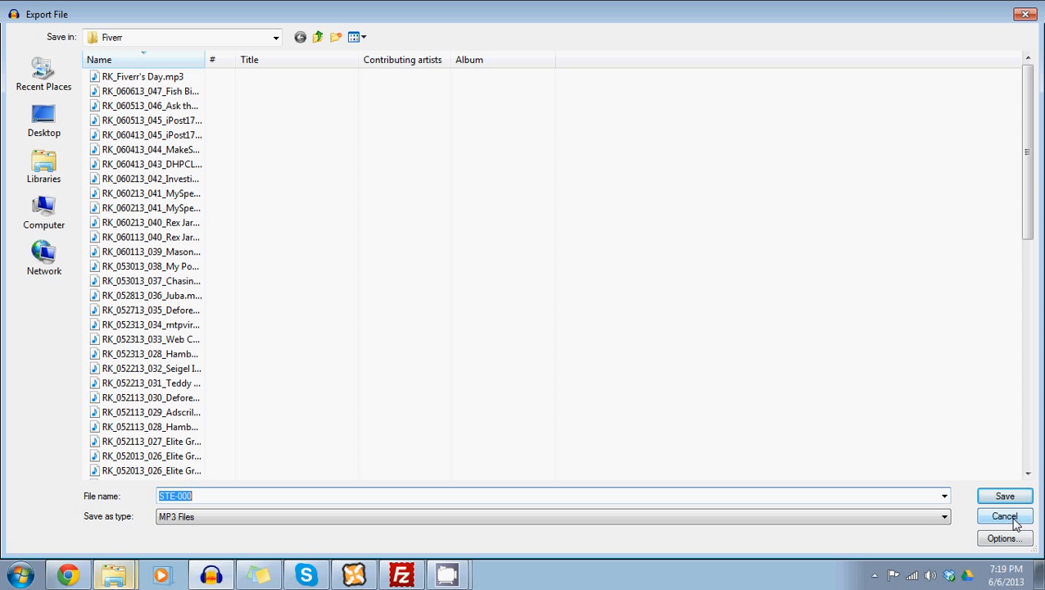
click(1013, 520)
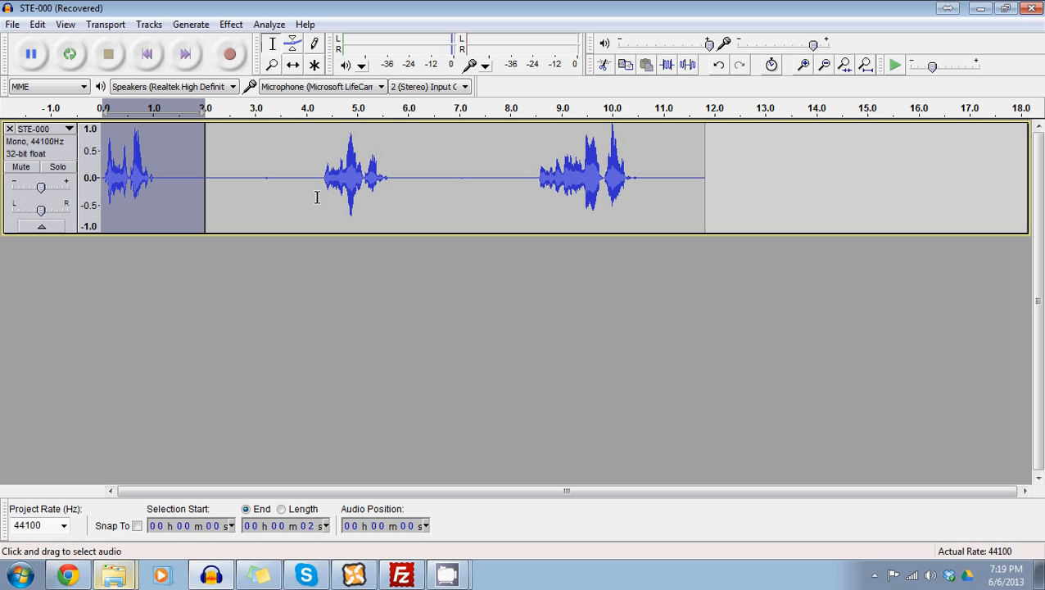
Step: Delete the first voice clip and its trailing silence up to about 4.3 seconds, and normalize the new first 2 seconds
shift+click(322, 198)
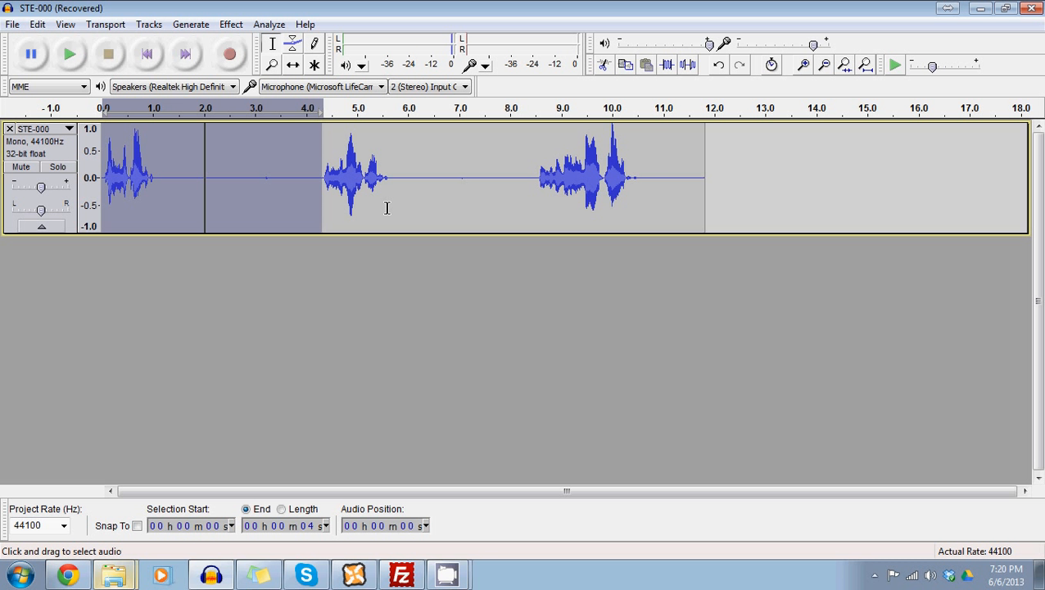
key(Delete)
shift+click(204, 147)
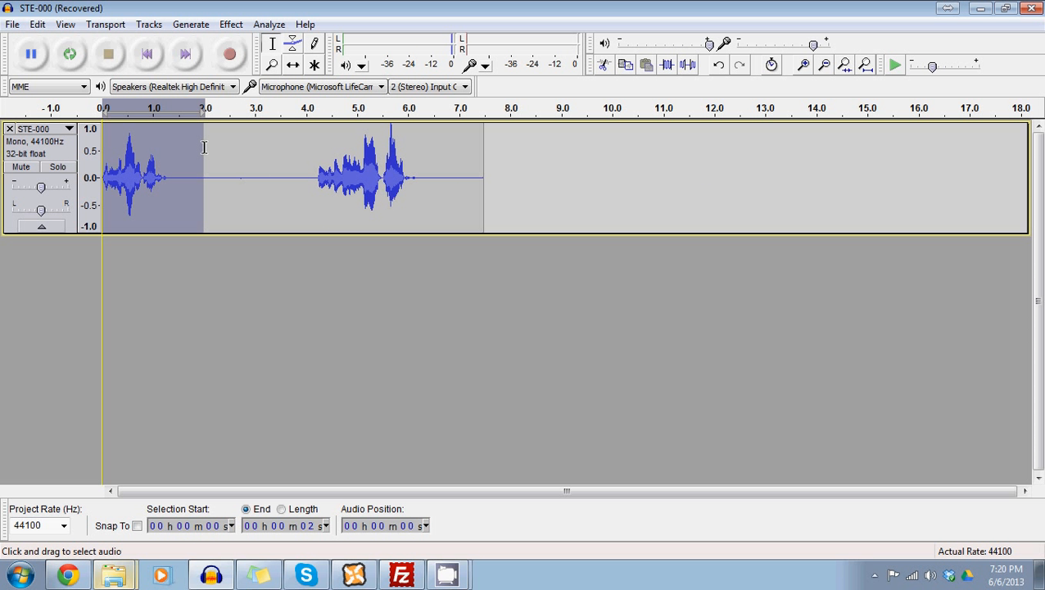
click(232, 24)
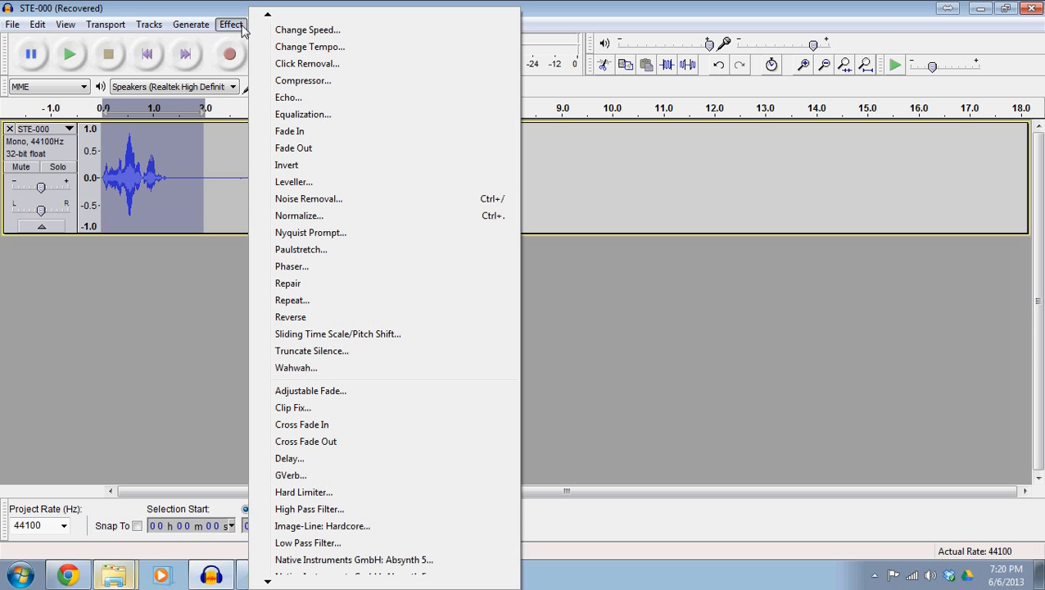
click(320, 216)
click(598, 334)
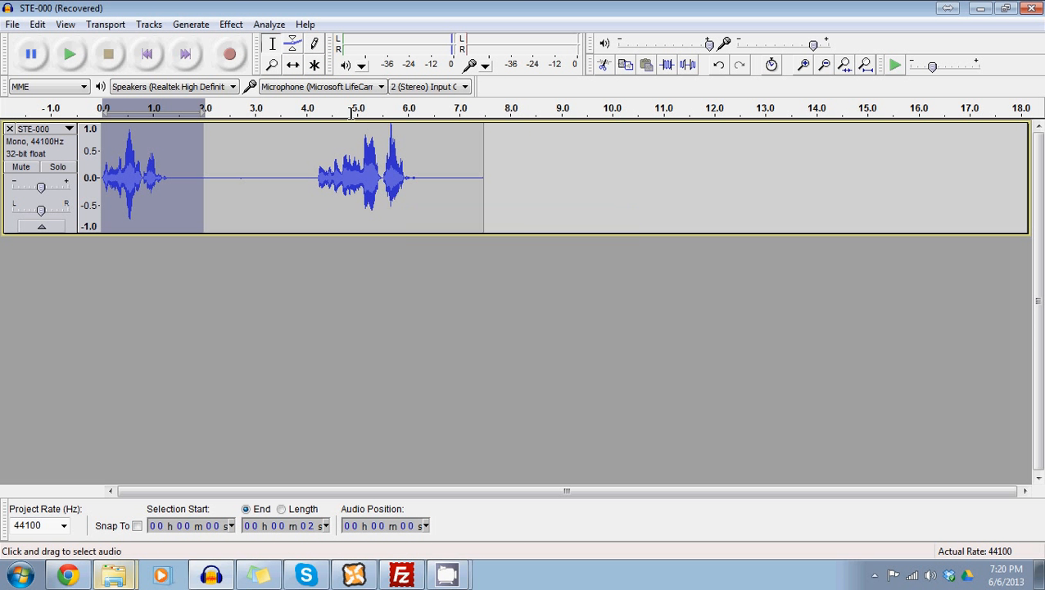
Step: Apply Noise Removal with 6 dB reduction and 150 Hz smoothing to the second voice clip and play it back
click(231, 25)
click(326, 201)
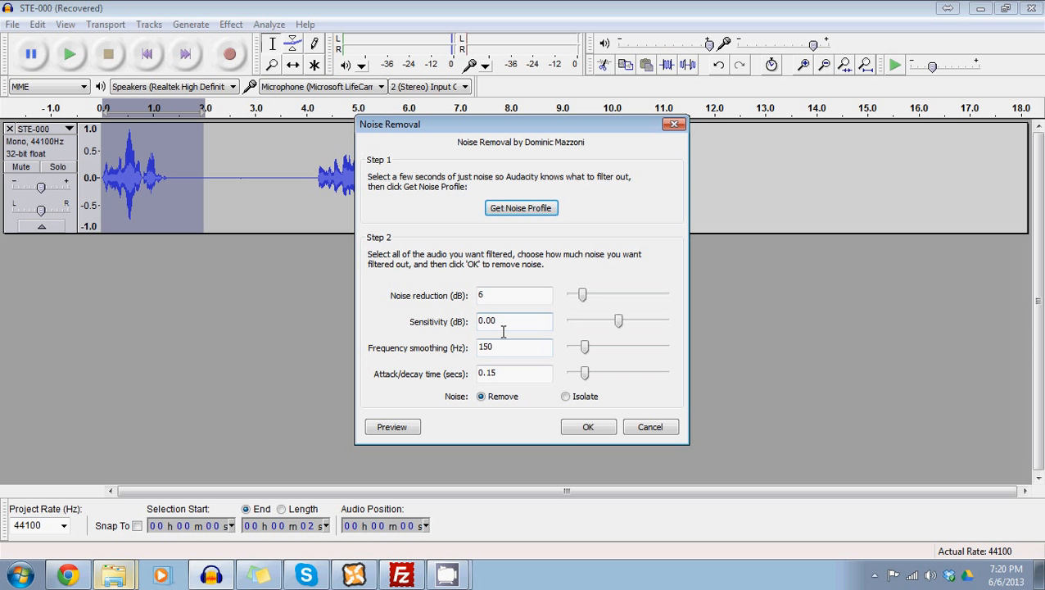
click(572, 426)
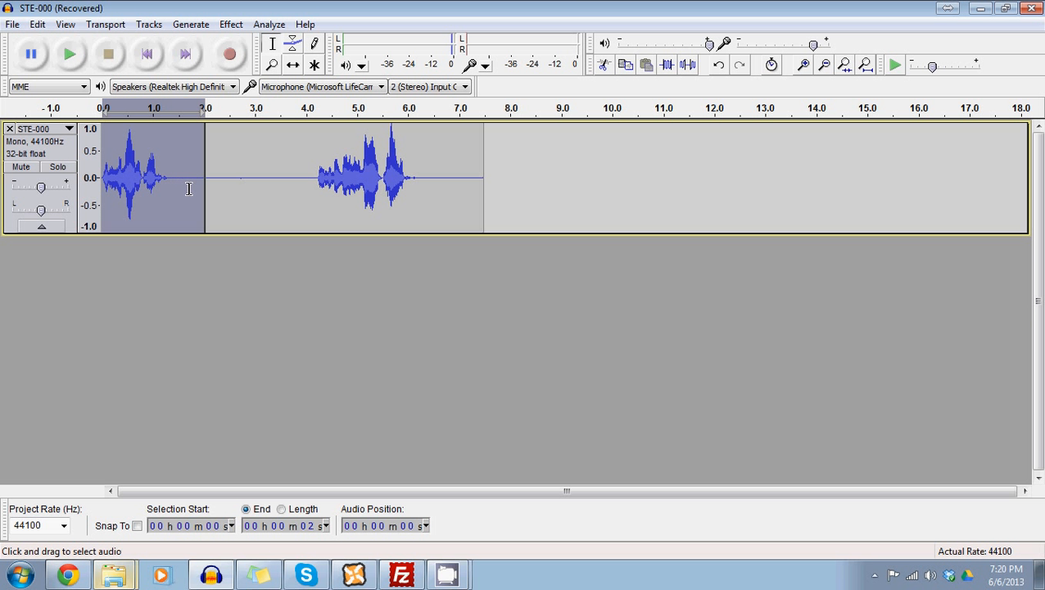
key(b)
key(b)
key(space)
Step: Delete the second voice clip up to about 4.2 seconds and apply 6 dB Noise Removal to the last clip's first 2.5 seconds
key(shift)
shift+click(317, 198)
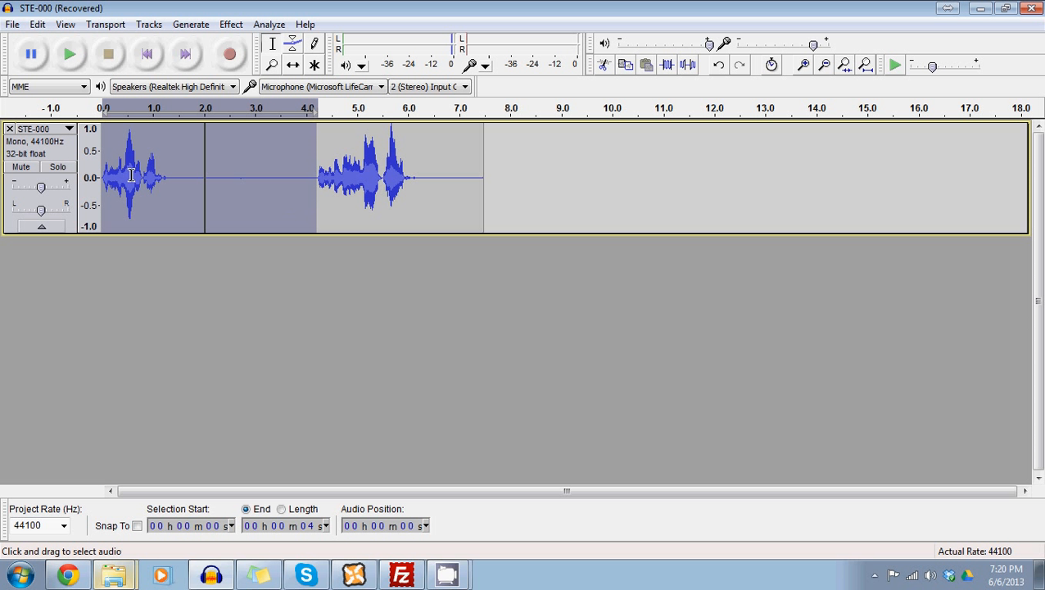
key(Delete)
shift+click(229, 161)
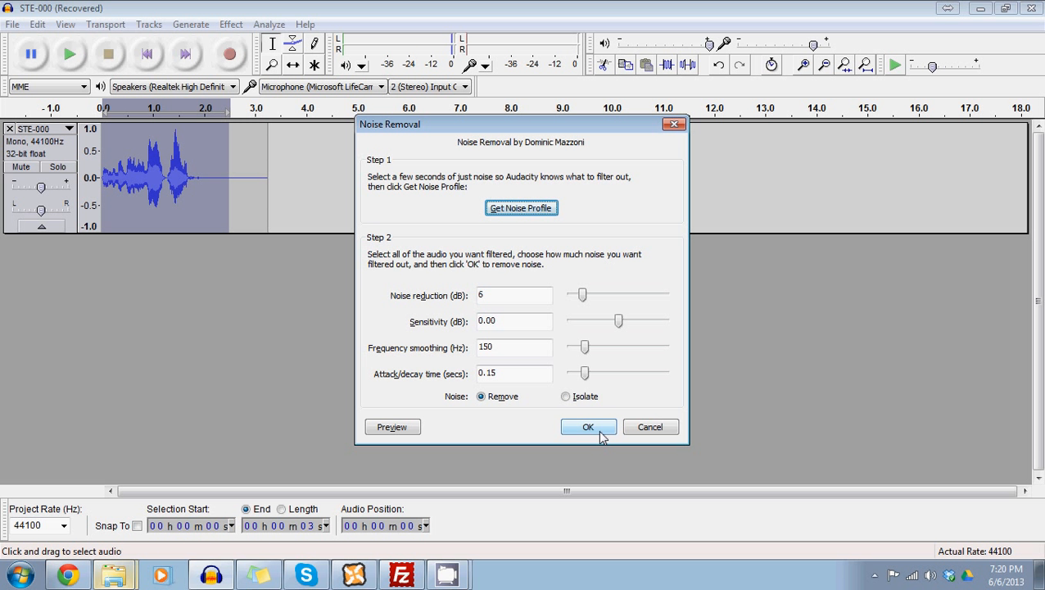
click(588, 427)
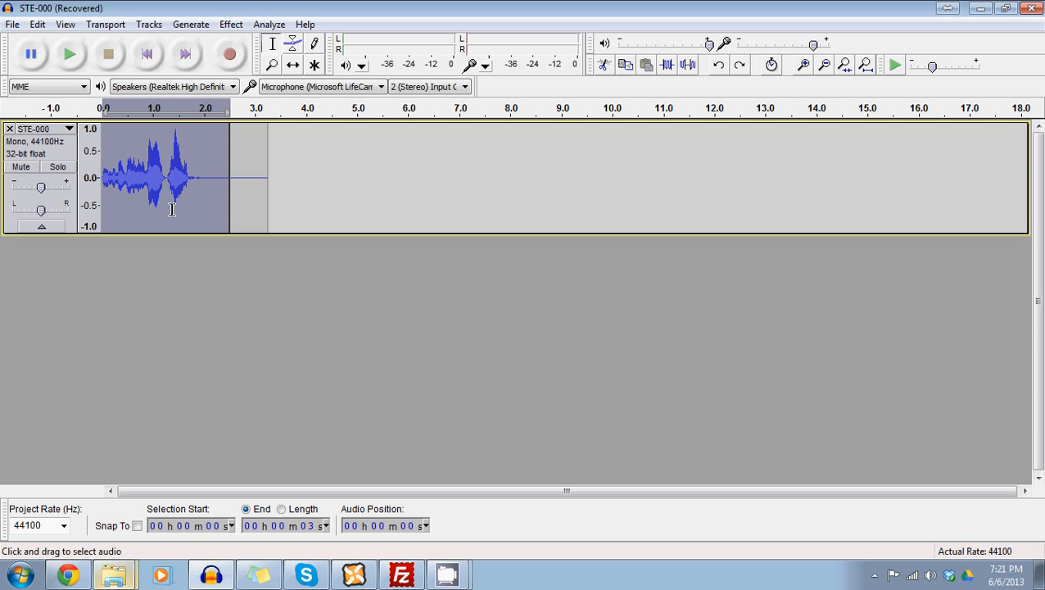
key(space)
key(ctrl+shift+e)
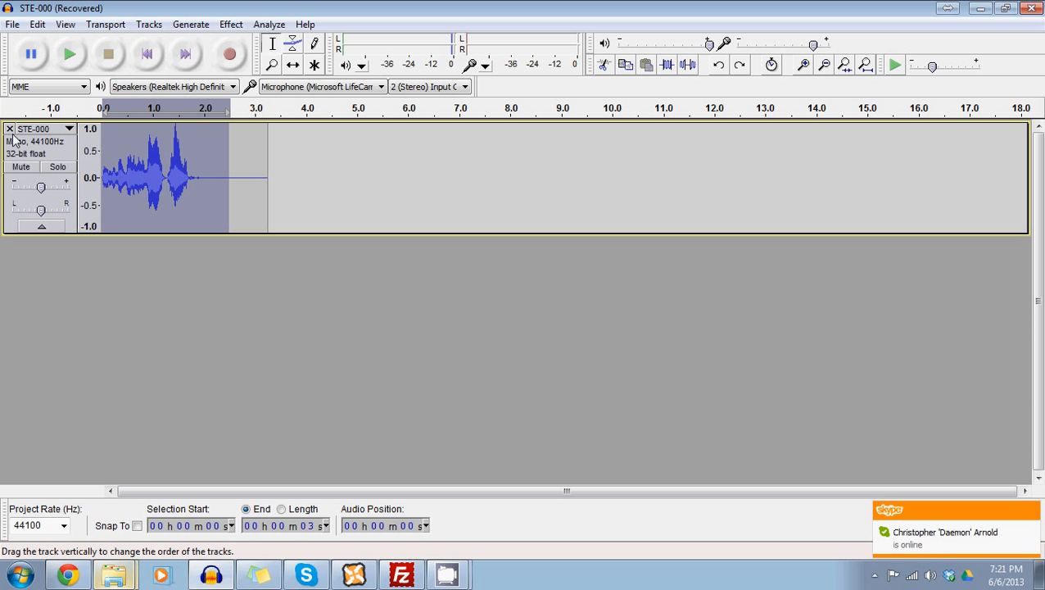
Step: Undo all edits to the recording, including its import, back to the empty project
key(ctrl+z)
key(ctrl+z)
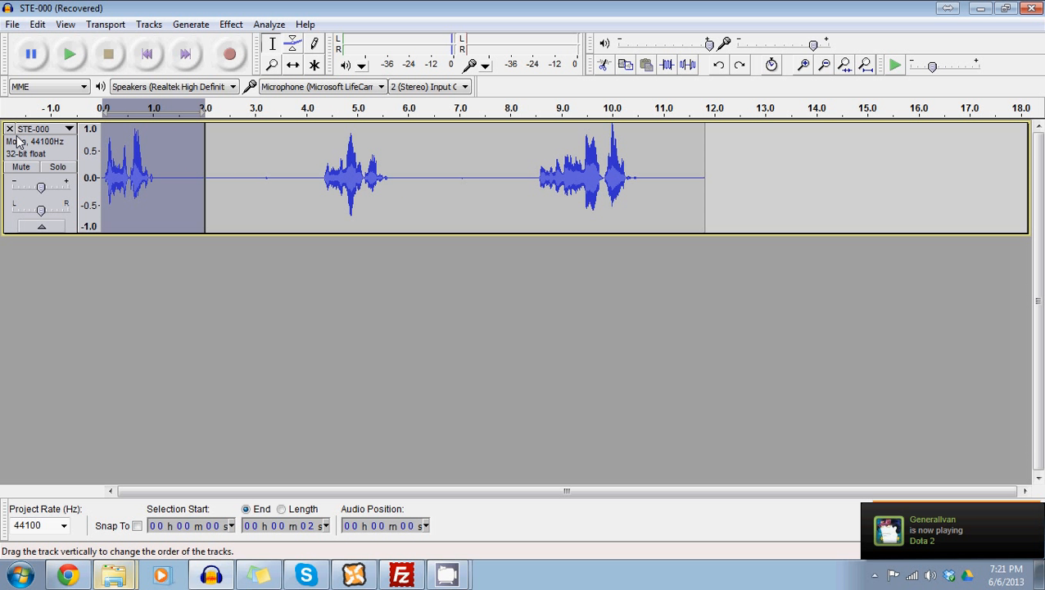
key(ctrl+z)
key(ctrl+z)
key(ctrl+z)
key(ctrl+z)
key(ctrl+z)
key(ctrl+z)
key(ctrl+z)
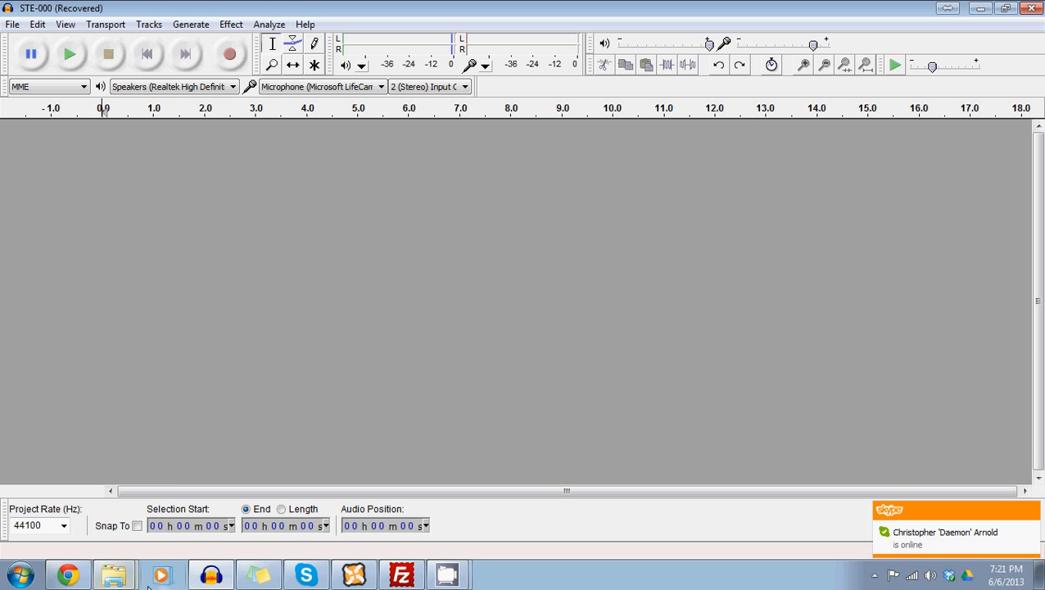
mouse_move(115, 575)
click(112, 536)
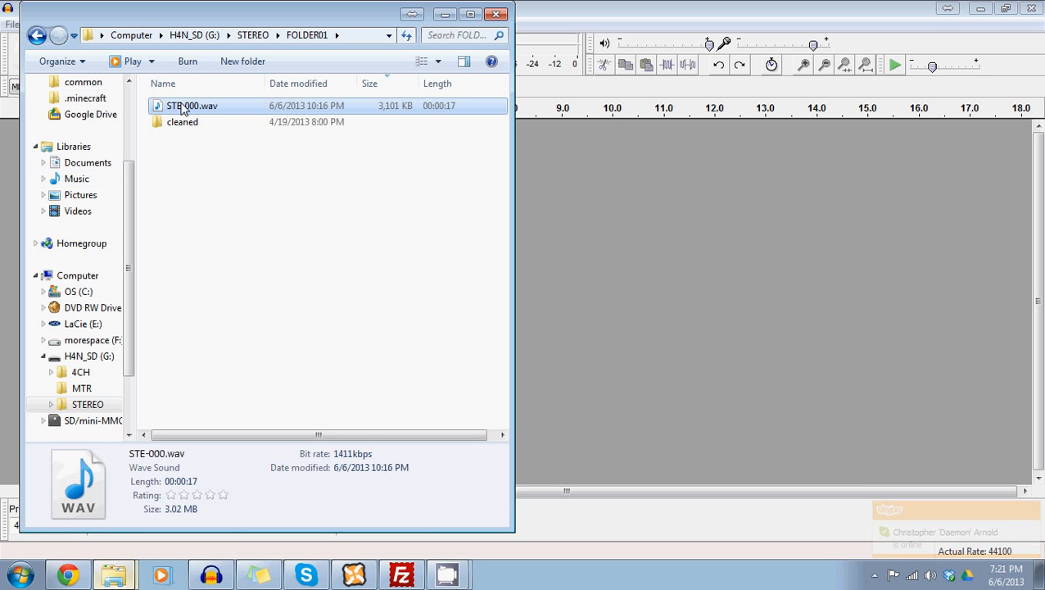
click(642, 14)
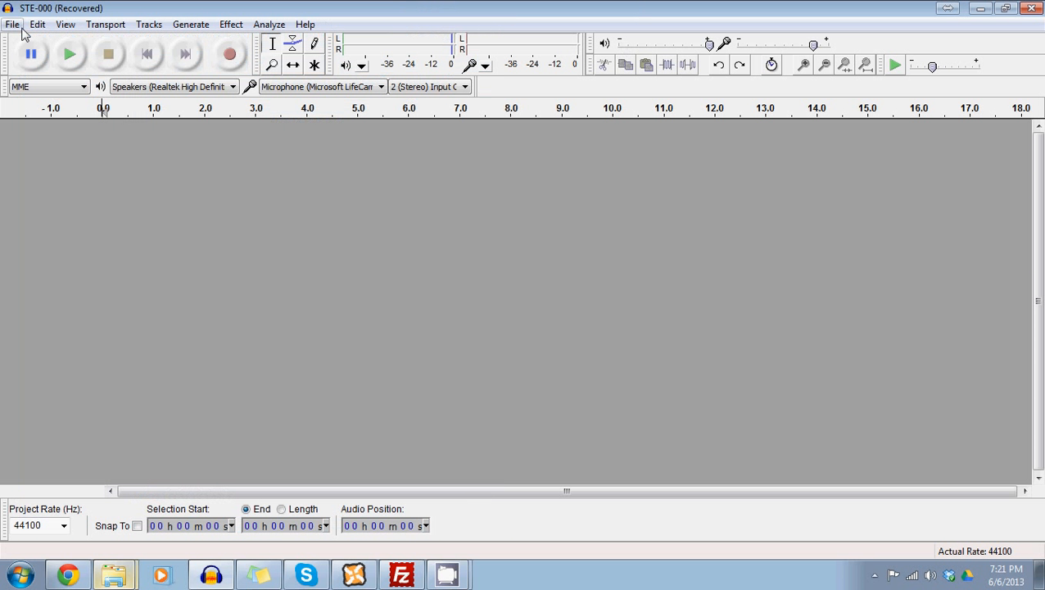
Step: Open the VO chain for editing and locate StereoToMono among the insertable commands, without adding it
click(12, 24)
click(67, 345)
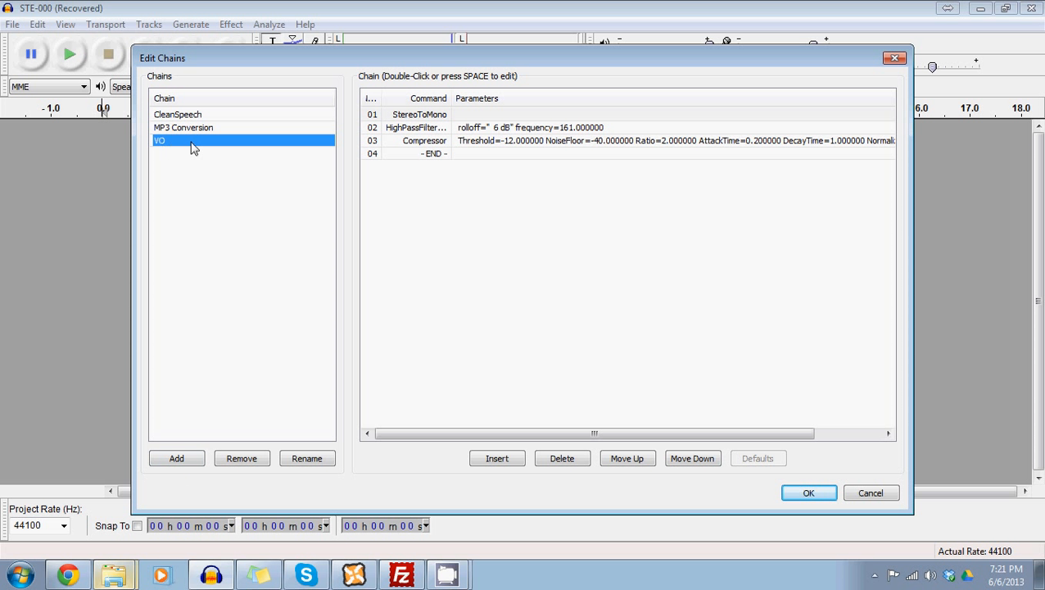
click(498, 459)
click(444, 259)
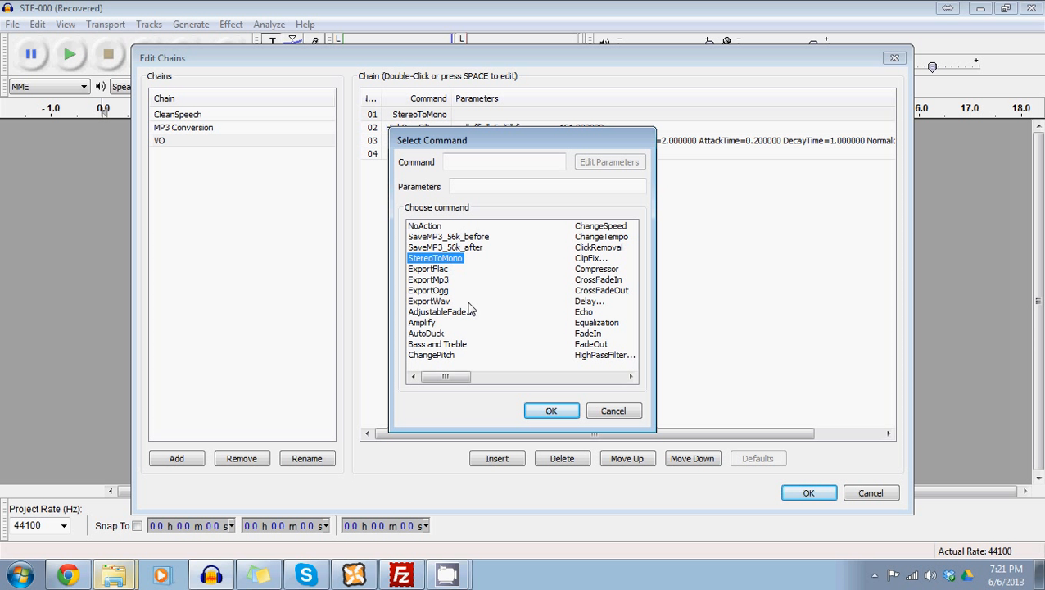
click(613, 410)
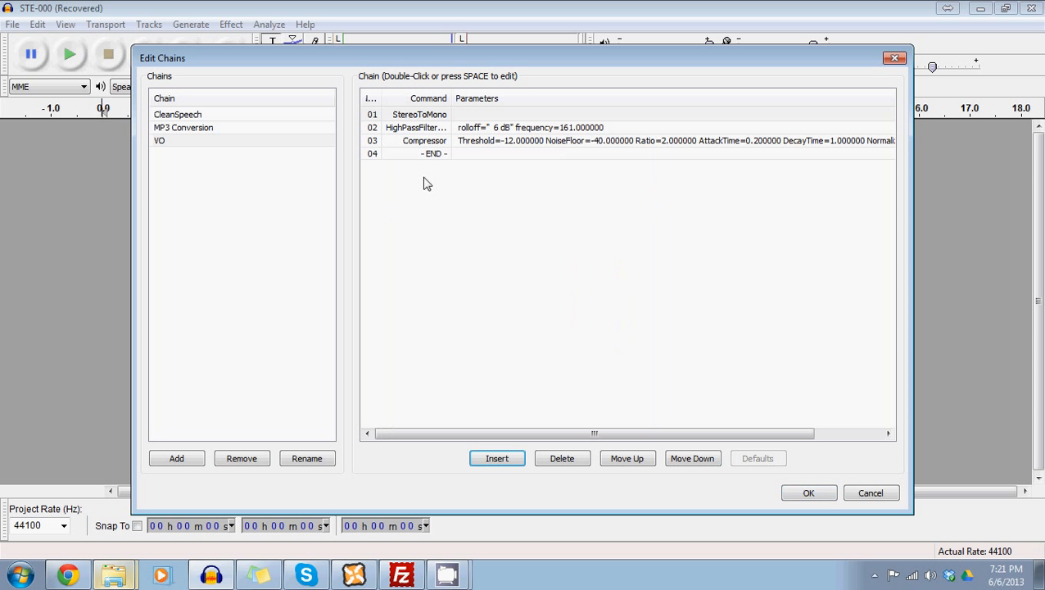
Step: Examine the VO chain's HighPassFilter and Compressor entries and their place in the command list, leaving the chain unedited
click(421, 129)
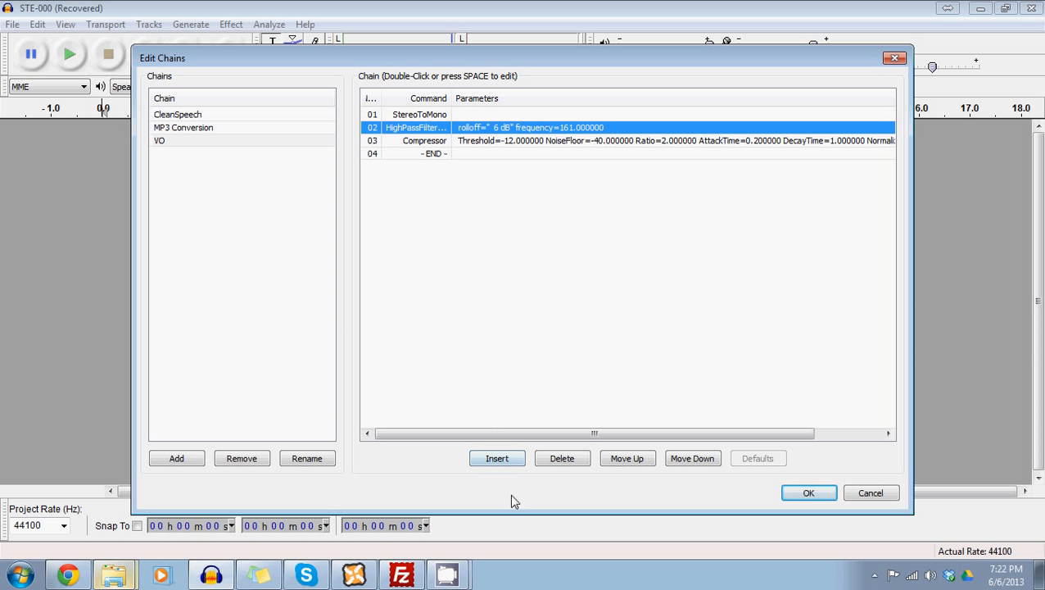
click(497, 459)
drag(455, 376, 502, 380)
click(617, 415)
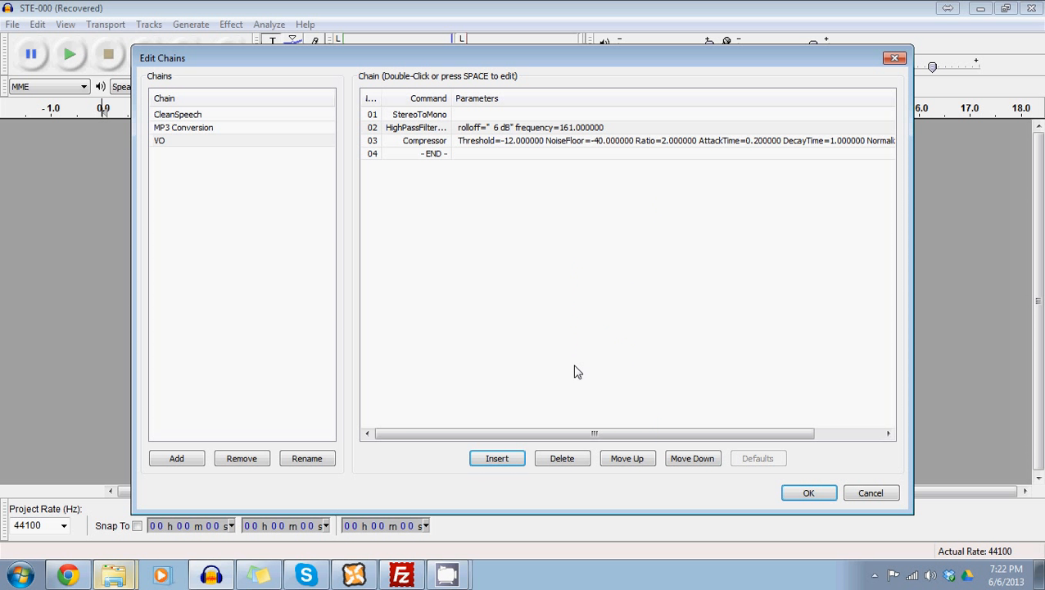
click(494, 141)
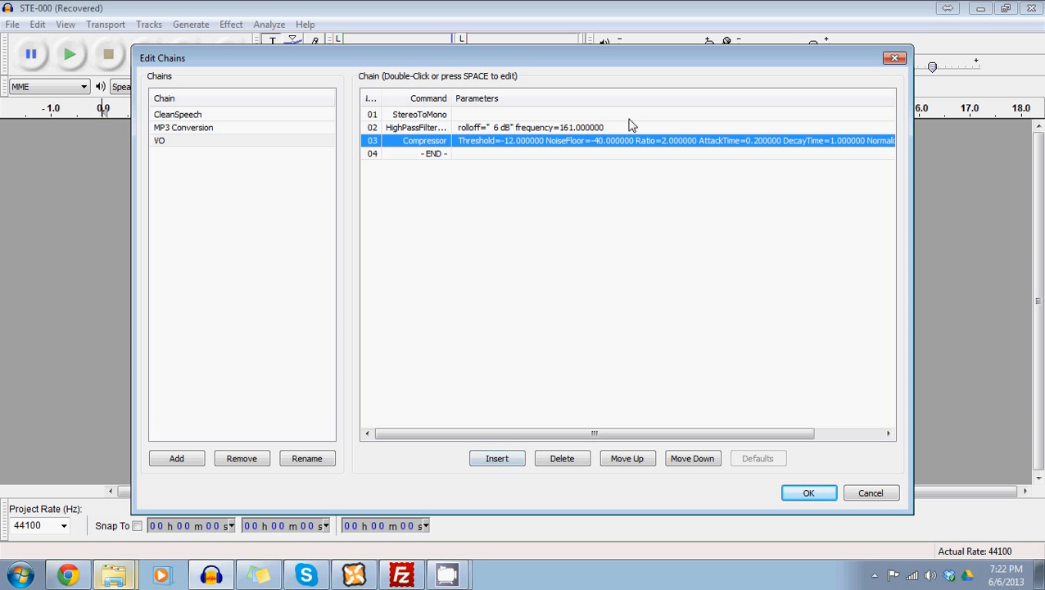
click(512, 467)
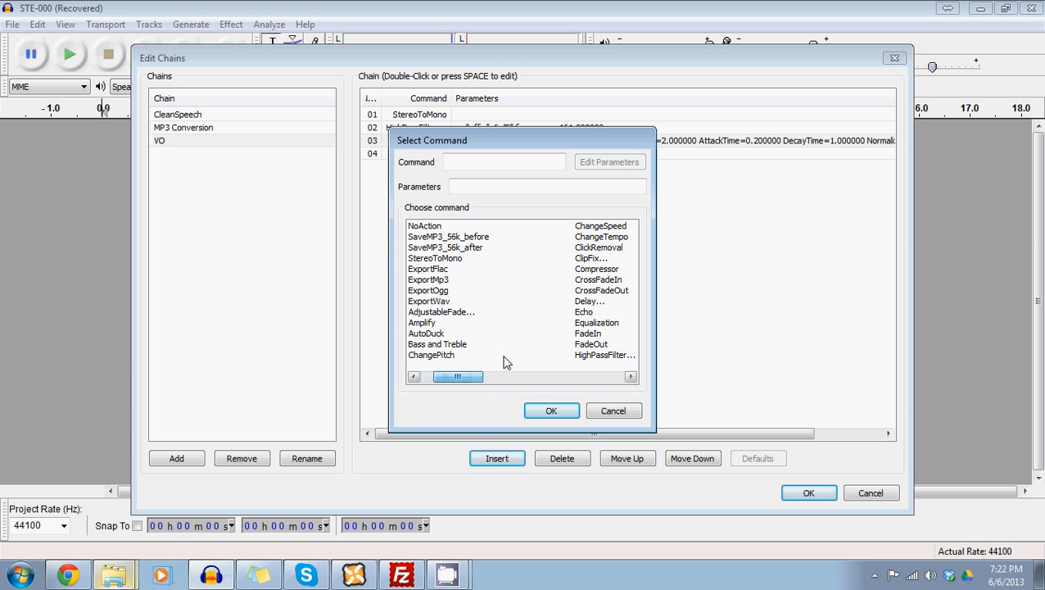
click(616, 271)
click(615, 410)
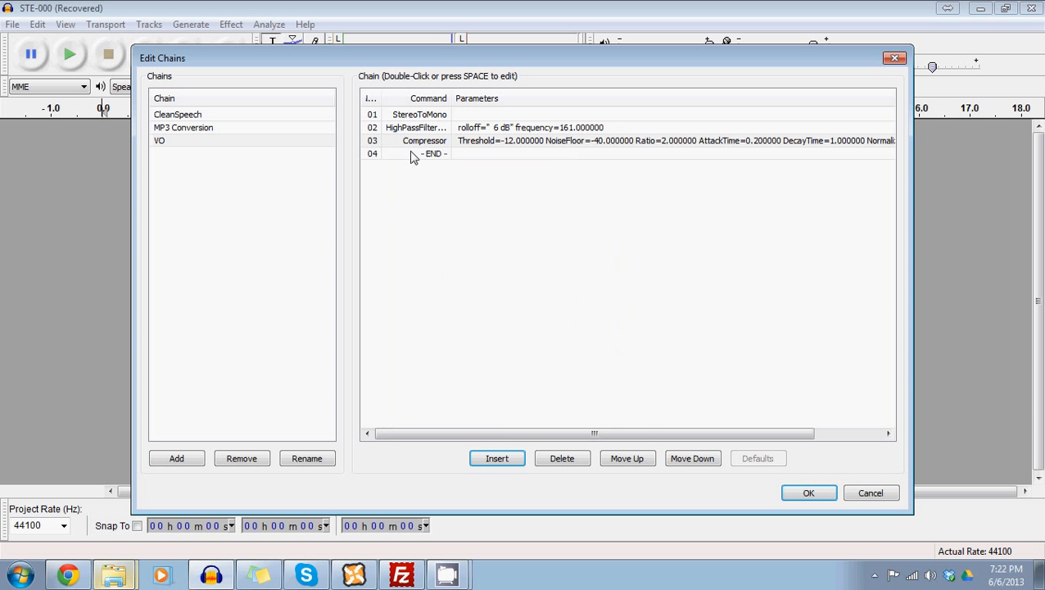
click(869, 492)
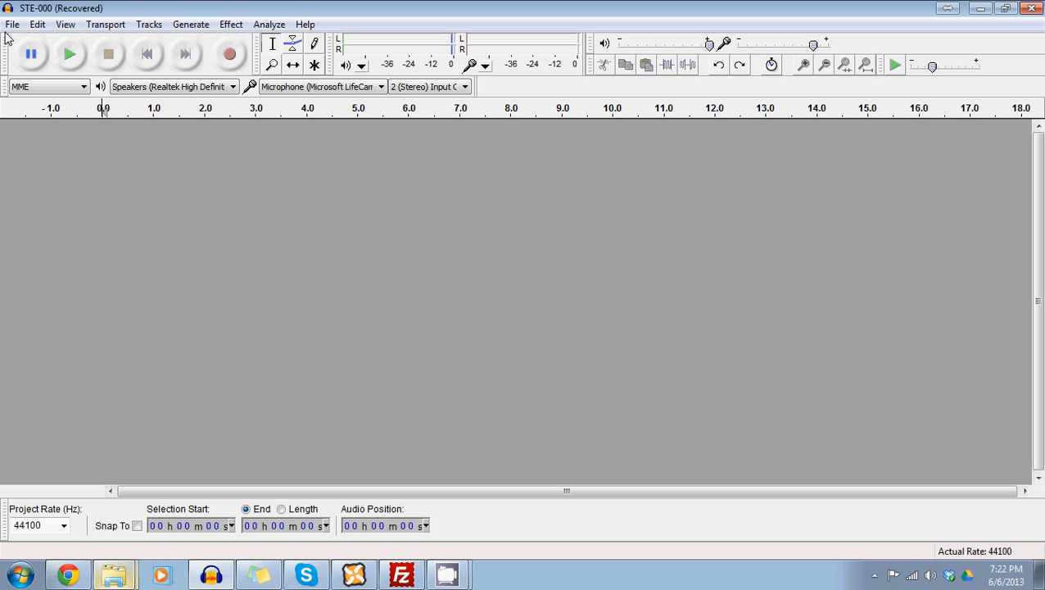
Step: Import the STE-000 recording from FOLDER01 and apply the VO chain to the current project
mouse_move(114, 573)
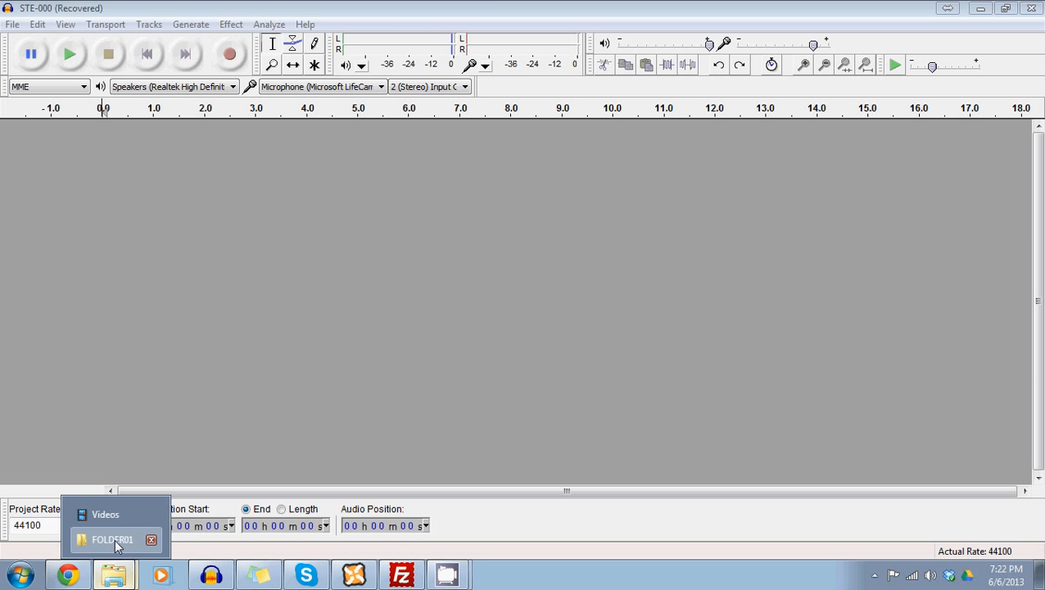
click(119, 542)
click(558, 7)
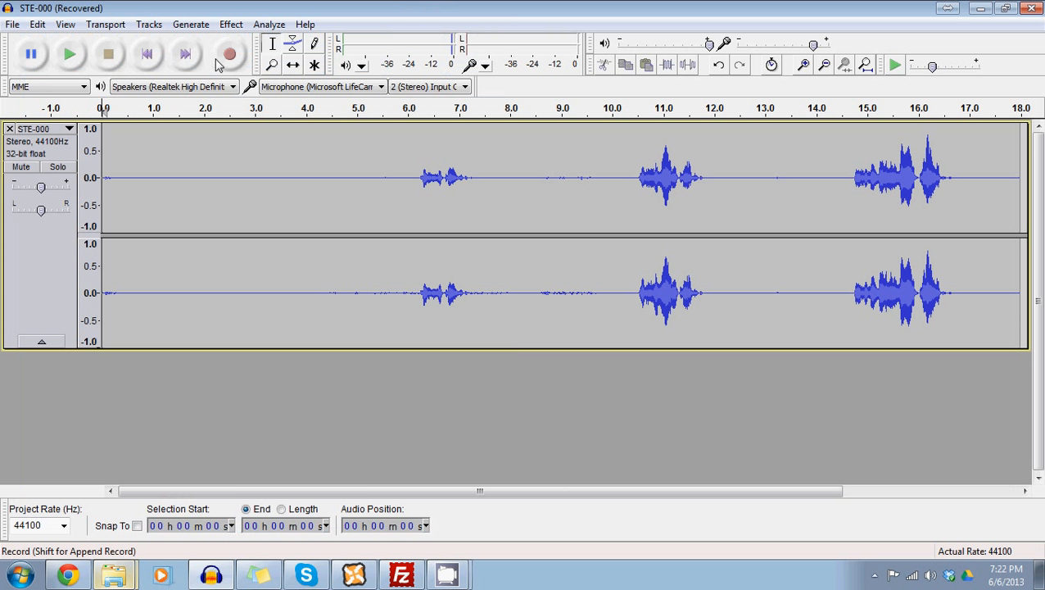
click(13, 24)
click(45, 326)
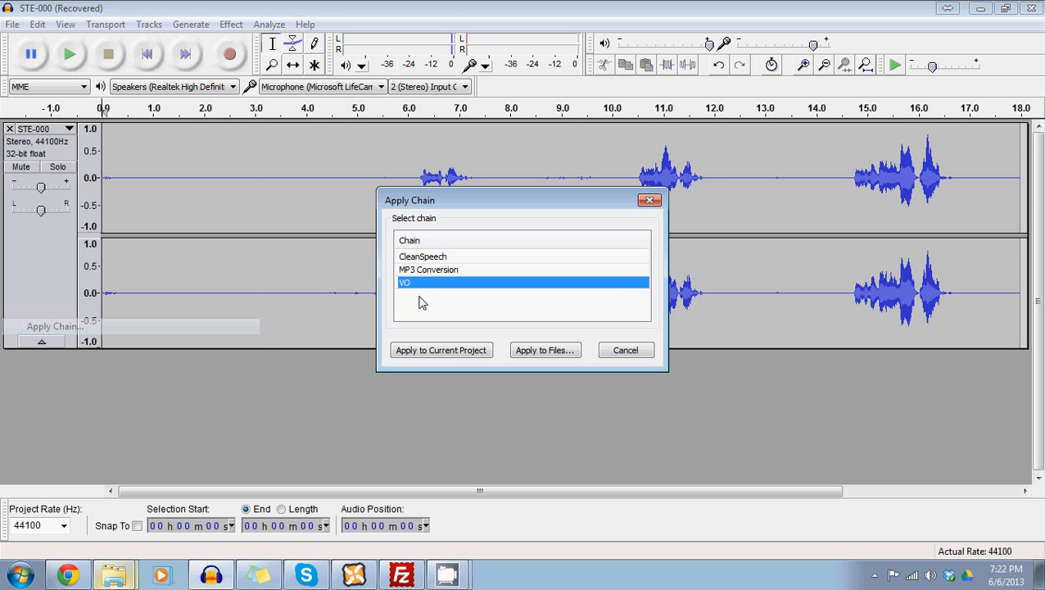
click(463, 354)
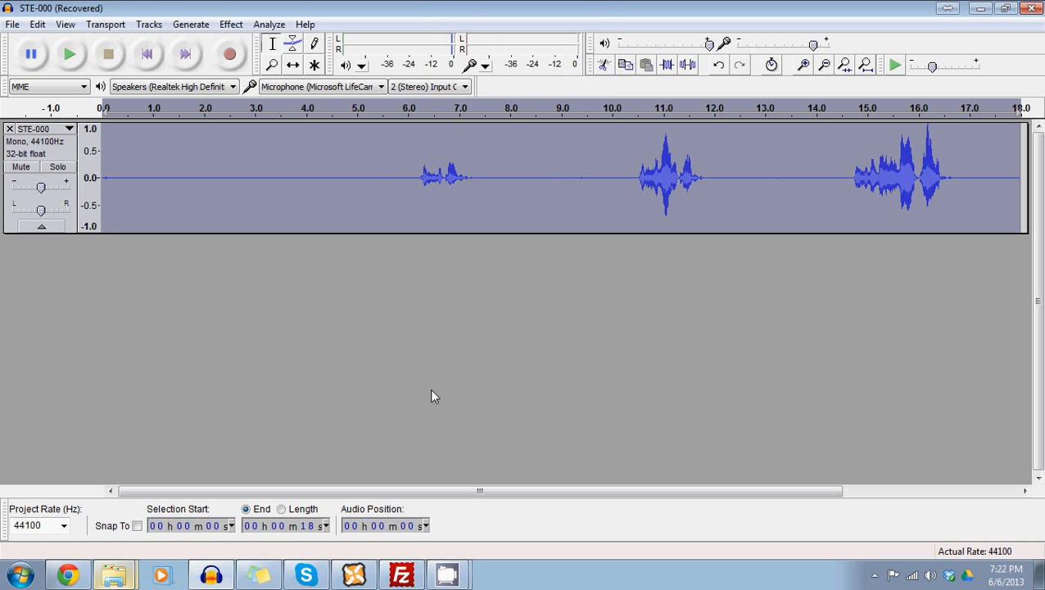
Step: Capture a noise profile from the silence between about 0.3 and 5 seconds, and delete the leading silence up to about 6.2 seconds
click(116, 188)
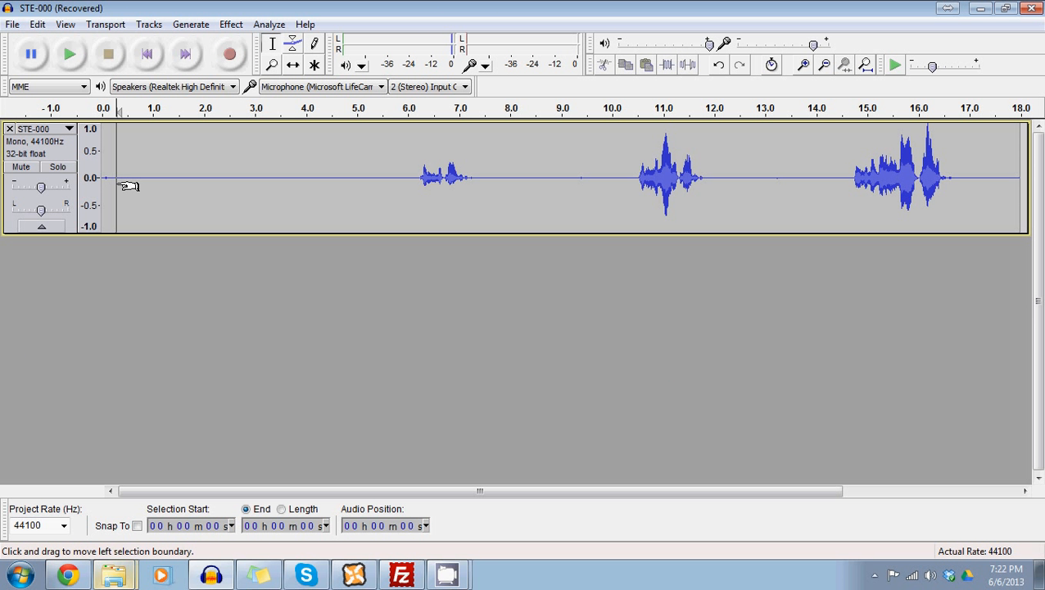
shift+click(404, 191)
drag(403, 192, 354, 205)
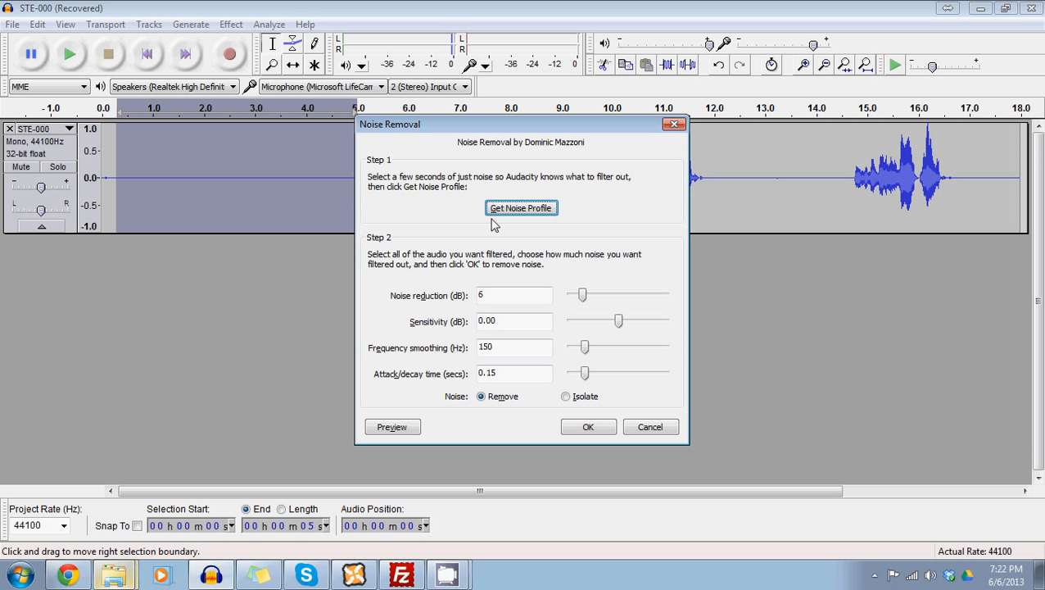
key(shift+Home)
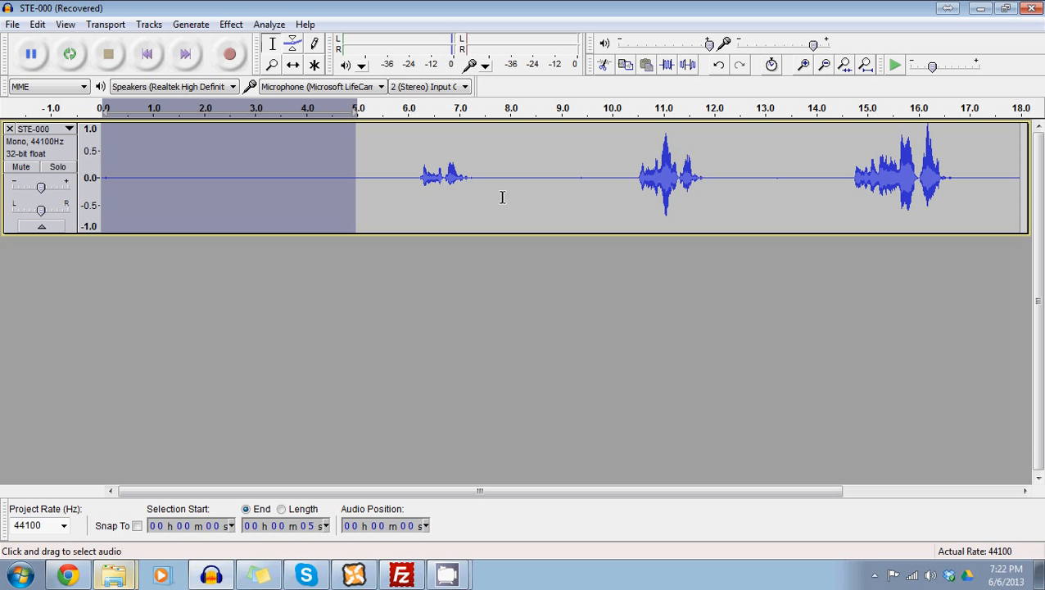
shift+click(415, 175)
key(Delete)
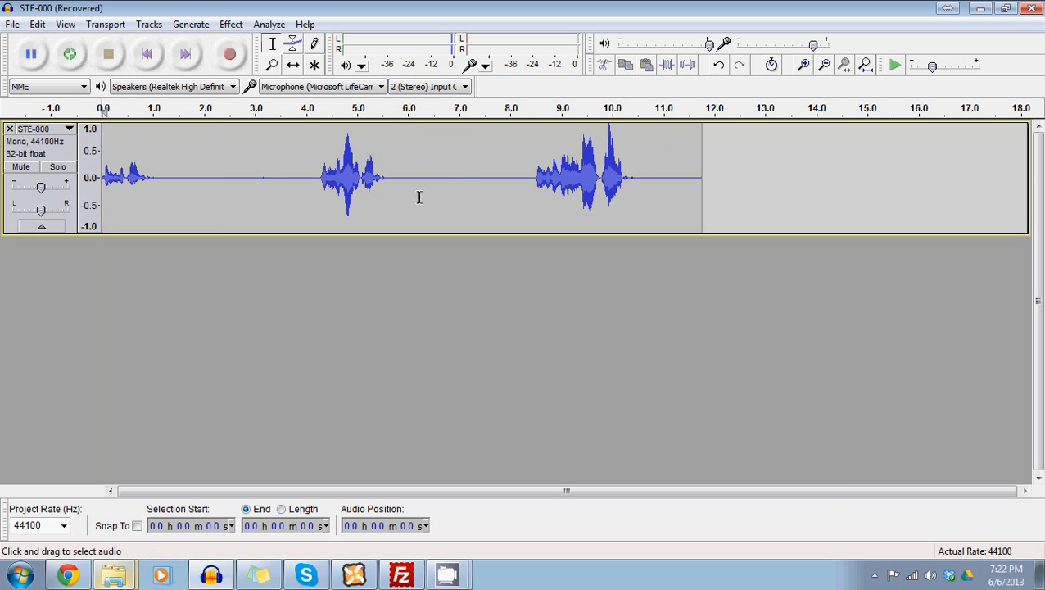
Step: Clean up the first 2 seconds with Normalize and 6 dB Noise Removal at 150 Hz smoothing, and play the clip back
shift+click(217, 158)
drag(217, 158, 203, 158)
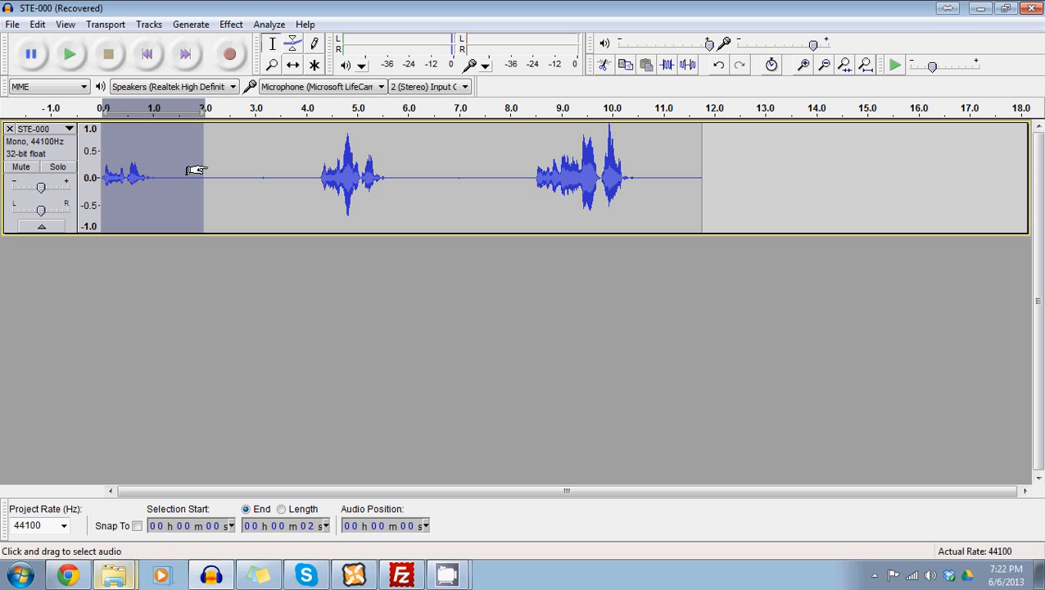
key(ctrl+r)
key(ctrl+r)
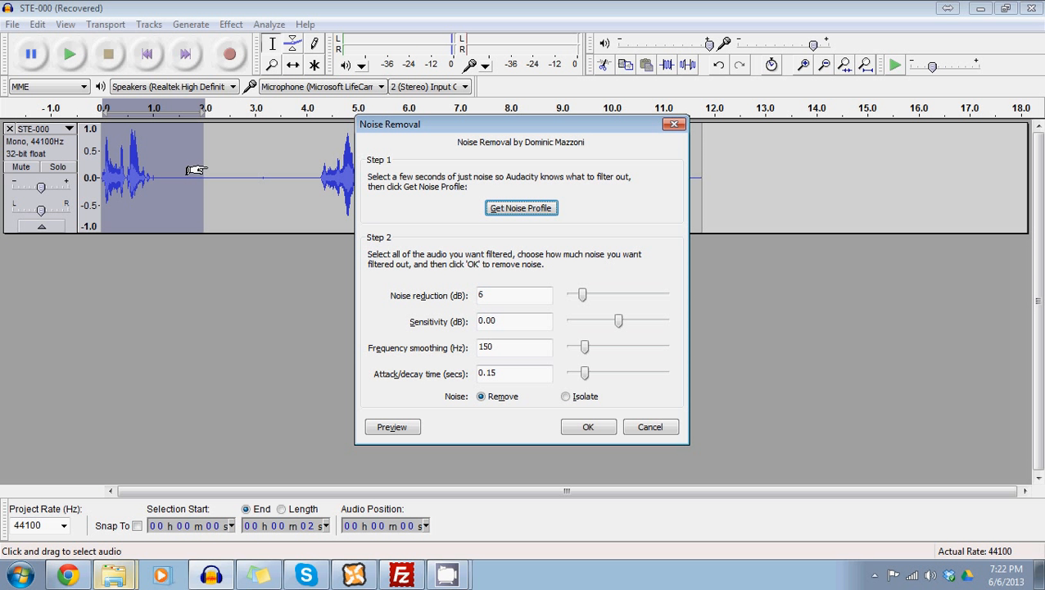
click(589, 427)
key(space)
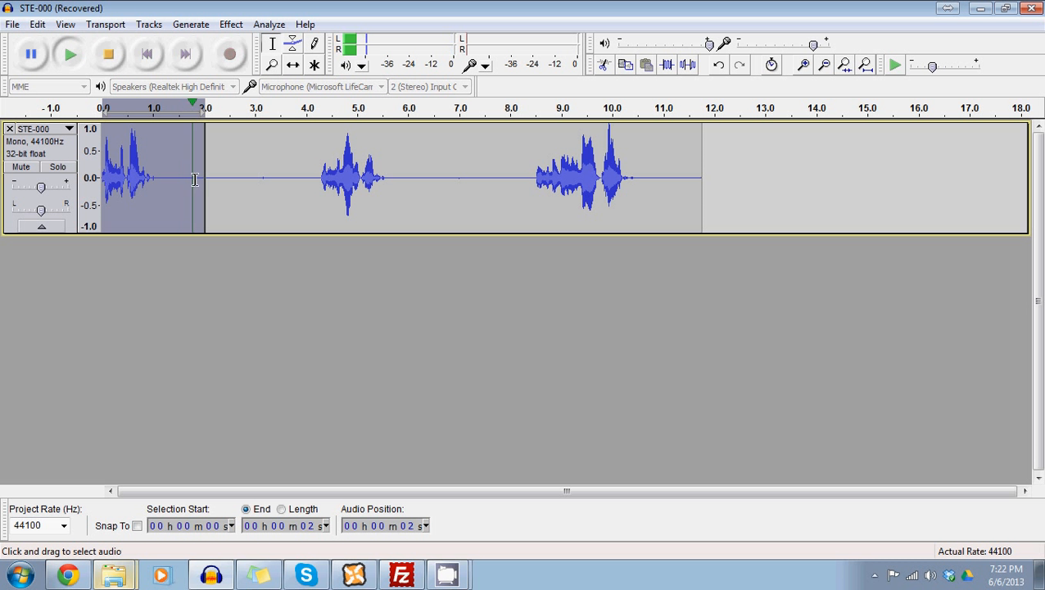
key(b)
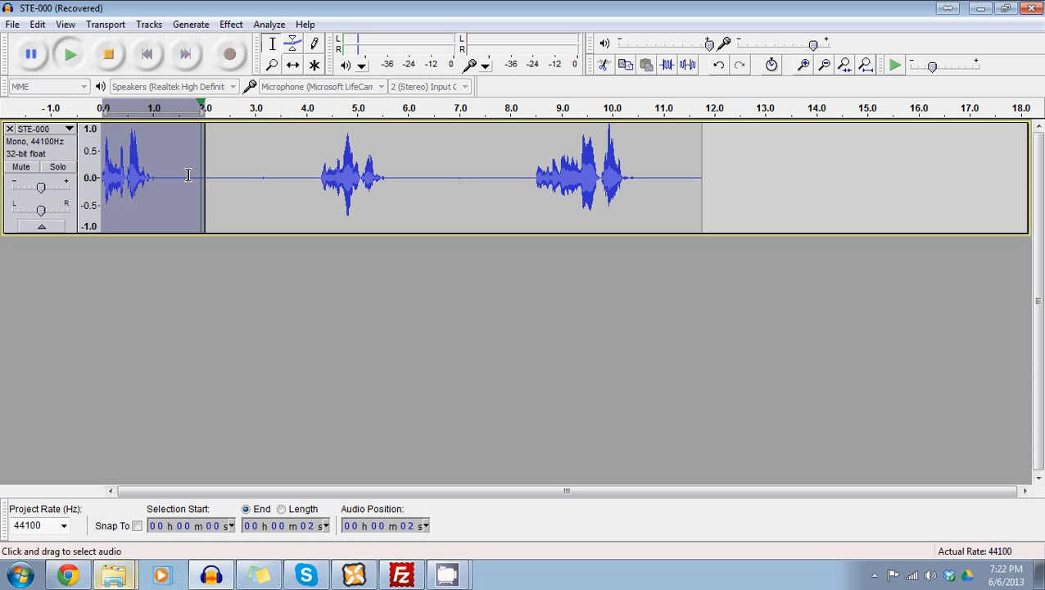
key(b)
key(b)
key(b)
key(b)
key(b)
Step: Replace the short stray noise at about 1 second with 2654 samples of silence
click(152, 183)
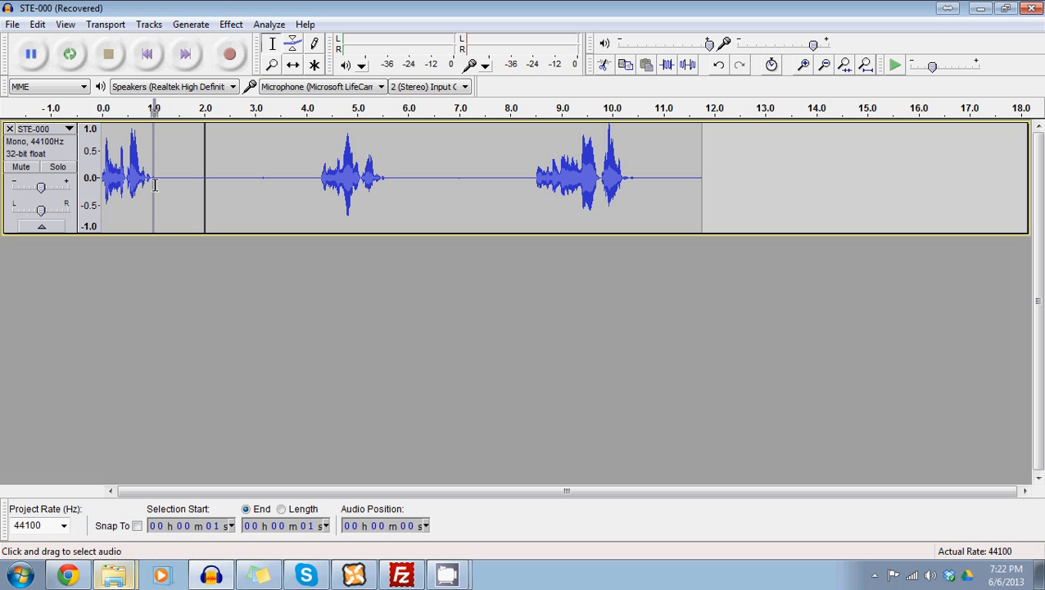
key(s)
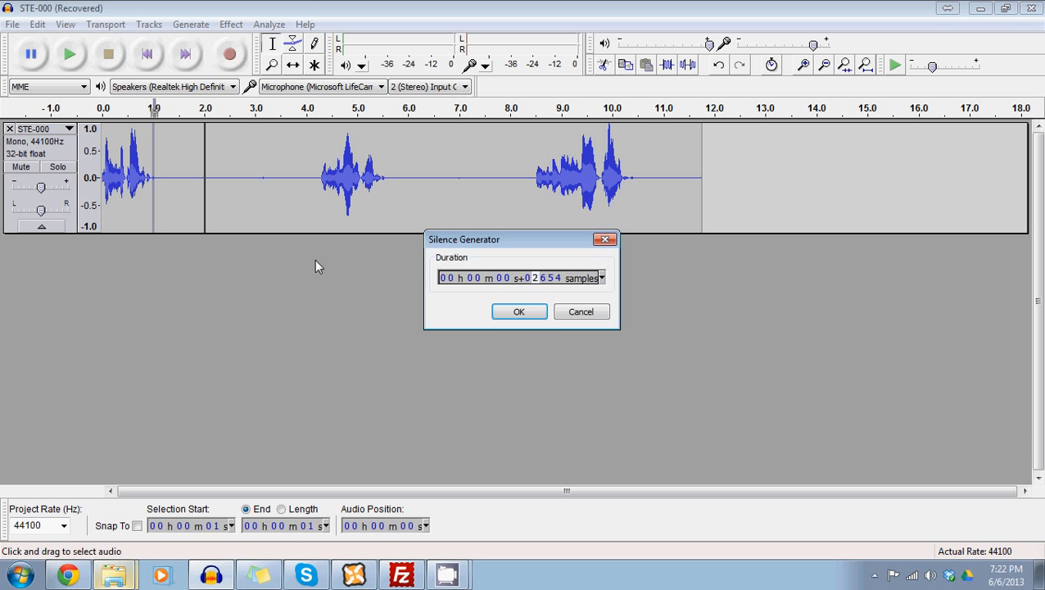
click(517, 311)
Step: Delete the silence between the first and second voice clips, from about 2 to 4.2 seconds
click(229, 201)
drag(318, 182, 205, 199)
key(Delete)
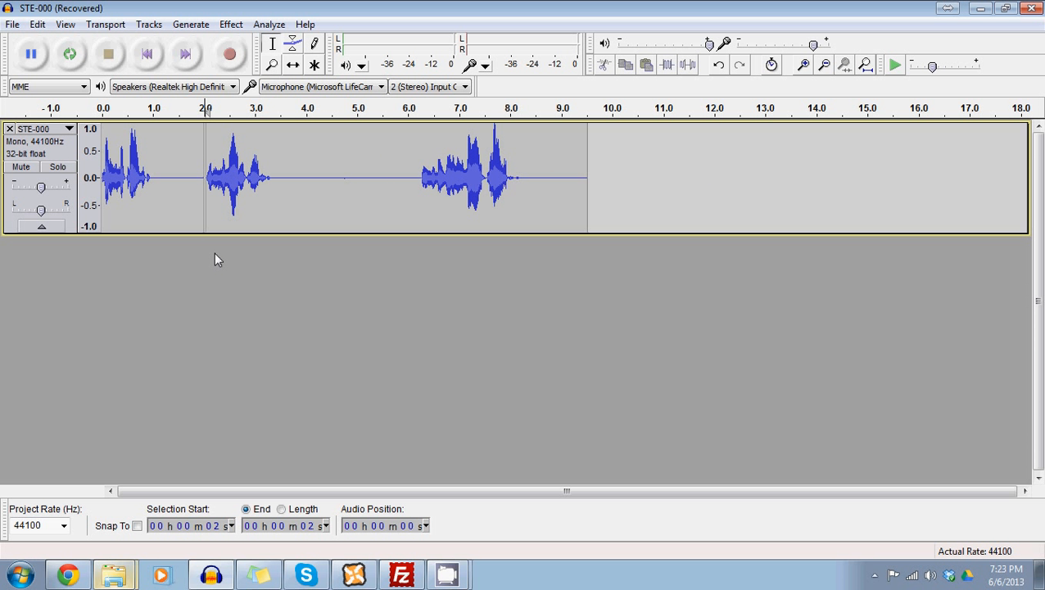
Step: Normalize the second clip from 2 to 4 seconds to -1.0 dB with DC offset removed, apply Noise Removal and play it back
shift+click(307, 166)
key(ctrl+shift+e)
key(Escape)
key(ctrl+shift+n)
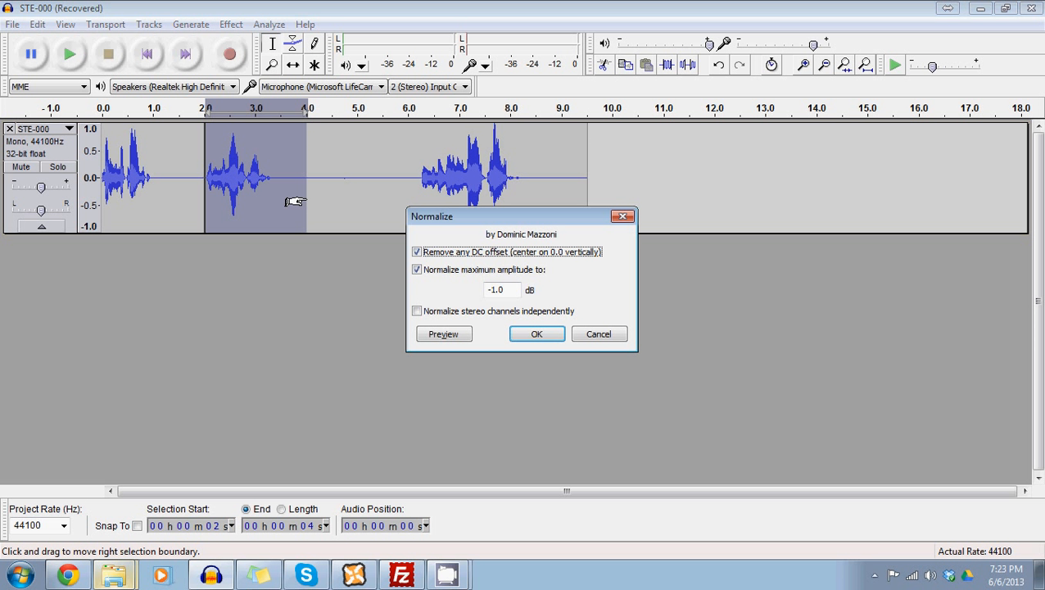
click(518, 333)
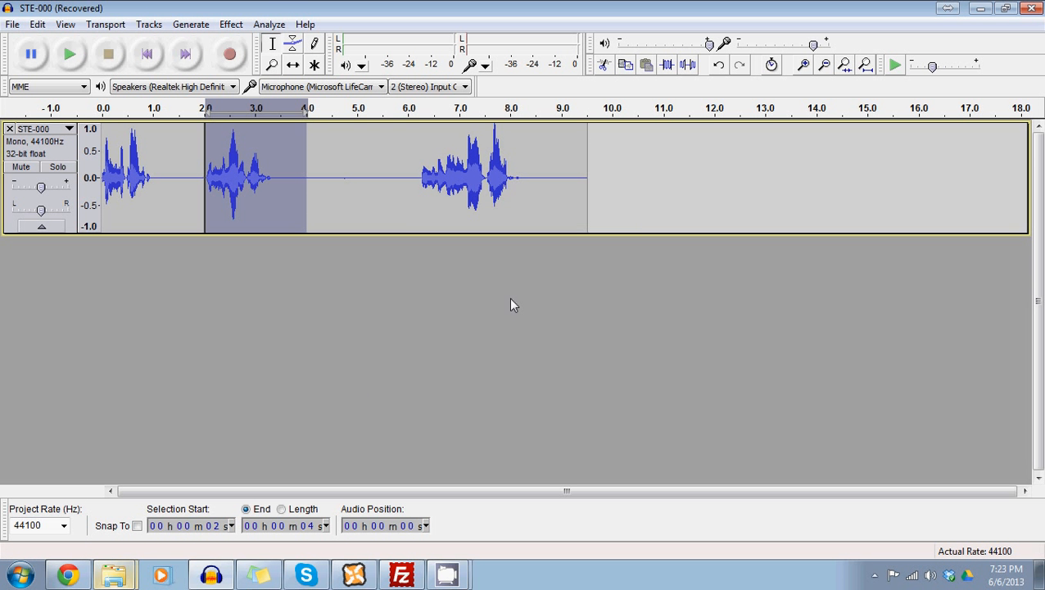
key(ctrl+shift+r)
click(589, 426)
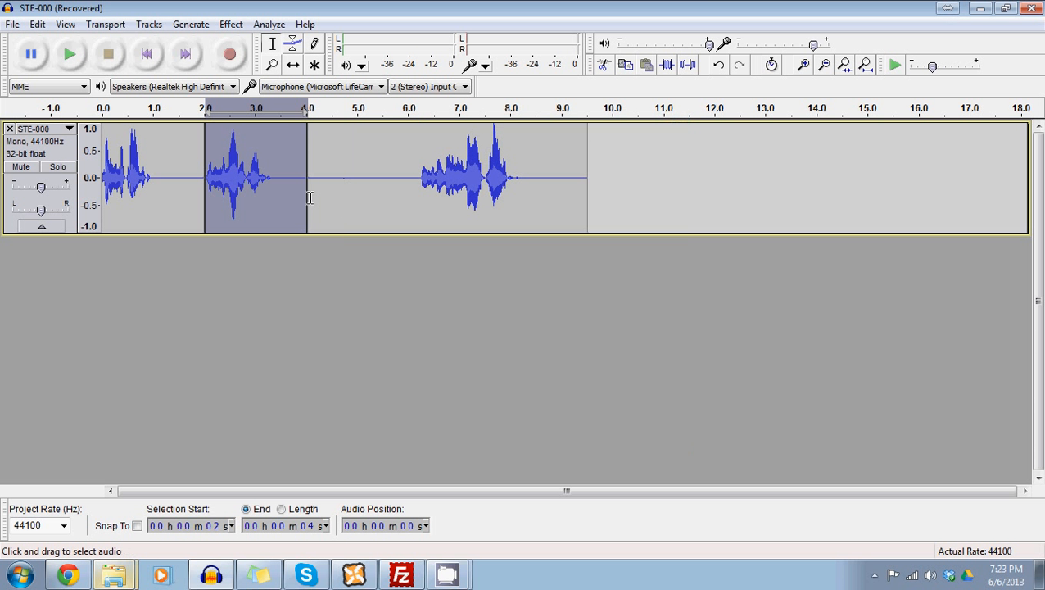
key(b)
key(b)
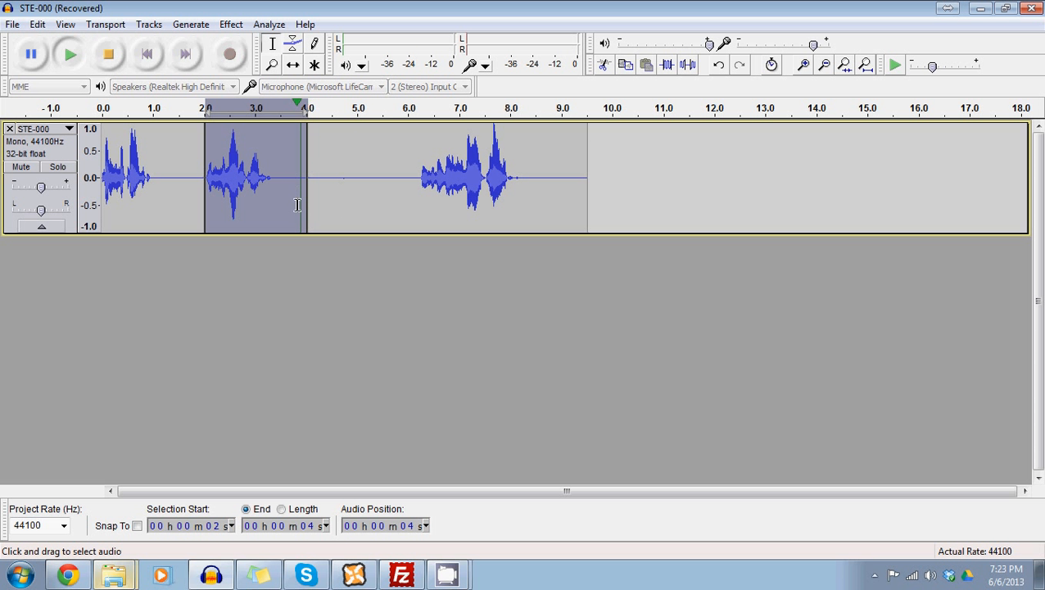
Step: Delete the silence from about 4 to 6.2 seconds, and clean the last clip to about 6.5 seconds with Normalize and 6 dB Noise Removal
drag(307, 205, 417, 209)
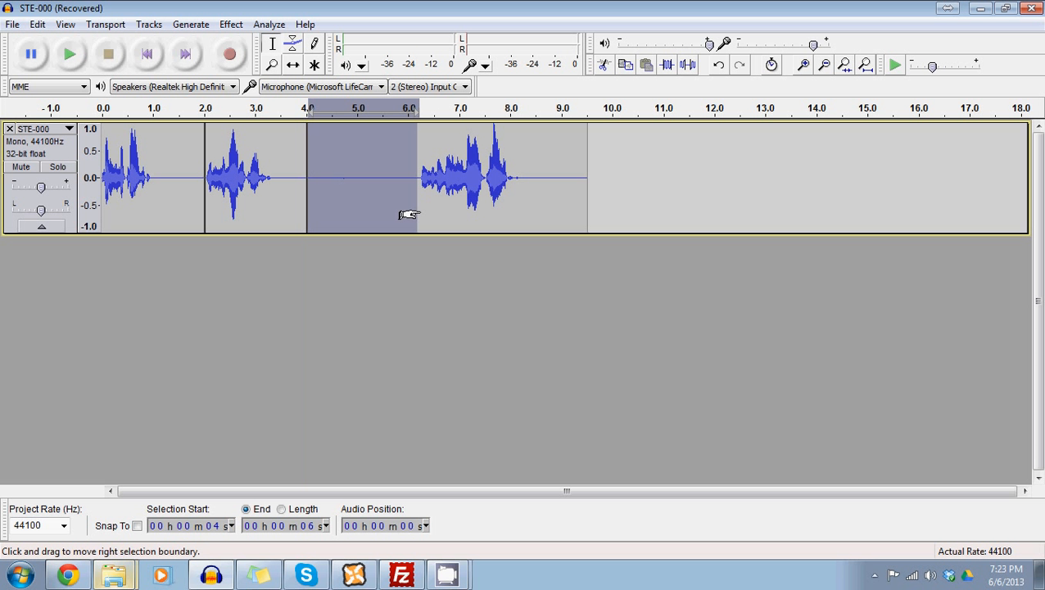
key(Delete)
shift+click(434, 190)
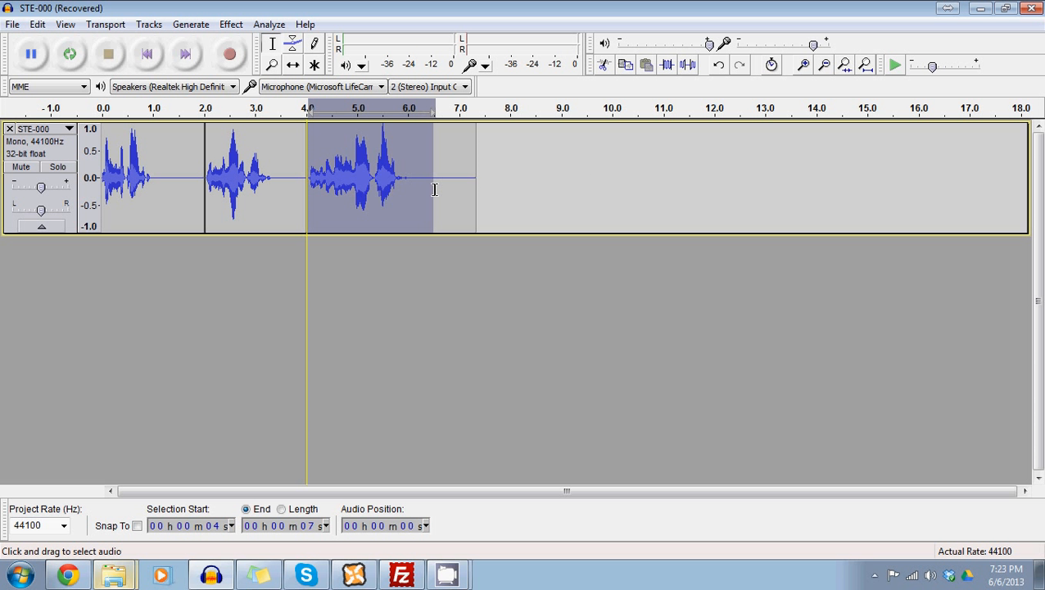
key(n)
click(547, 337)
key(shift+n)
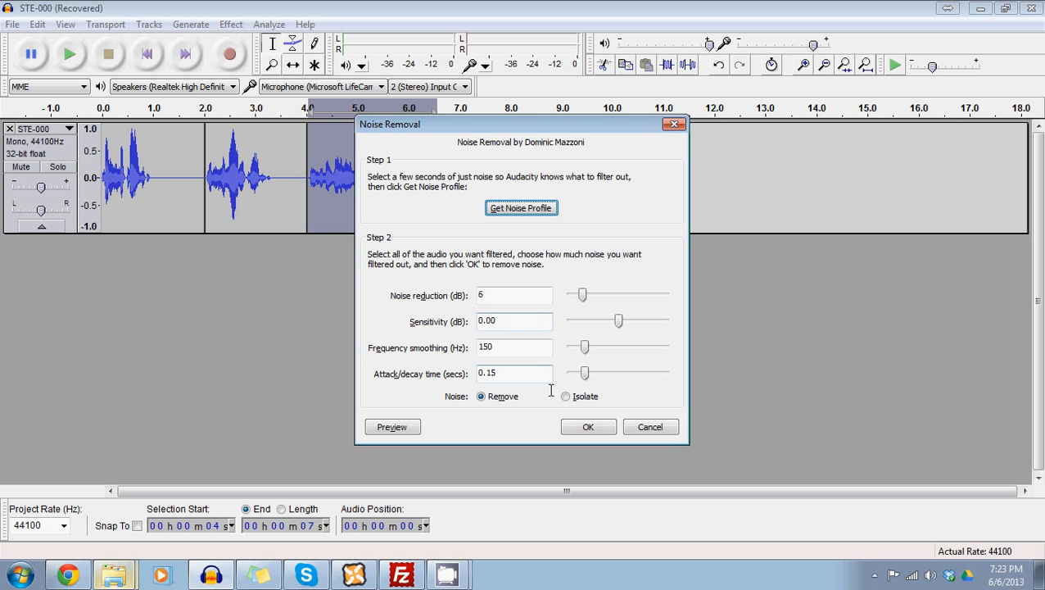
click(589, 427)
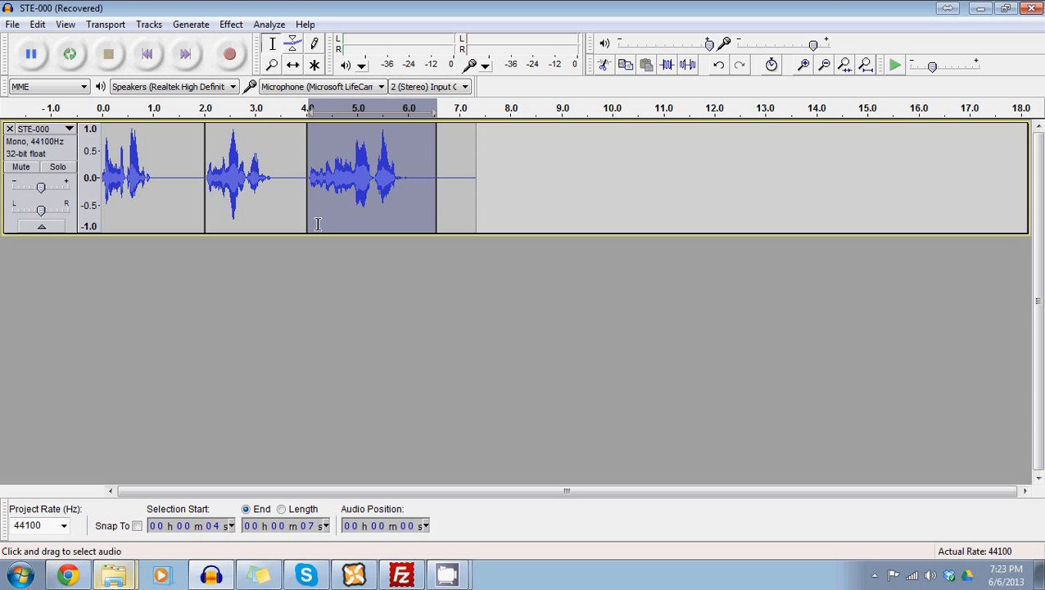
Step: Delete the trailing silence after about 6.5 seconds and play back the whole track
drag(436, 223, 529, 227)
key(Delete)
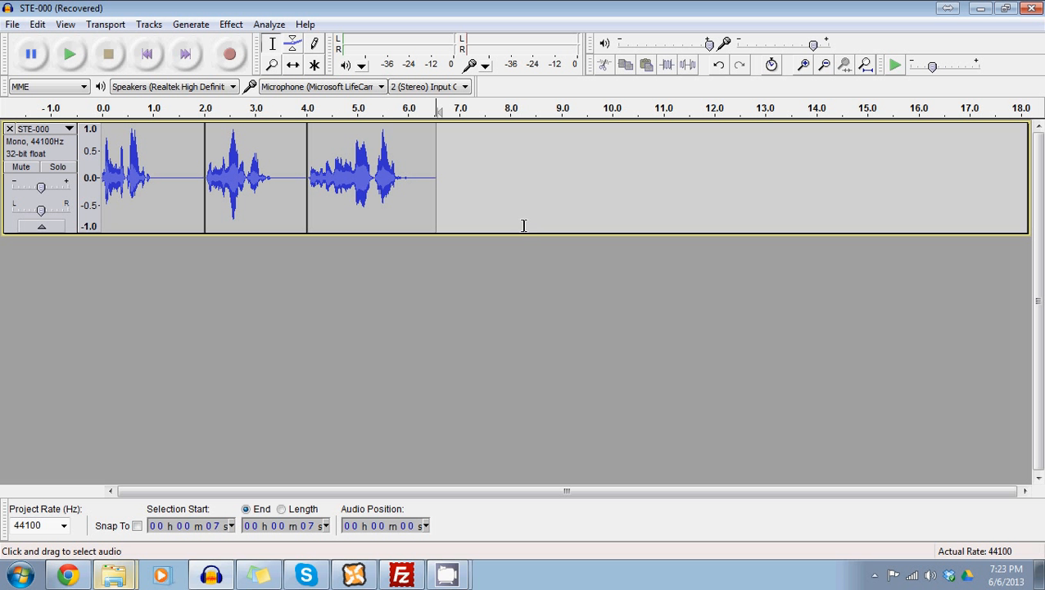
key(ctrl+a)
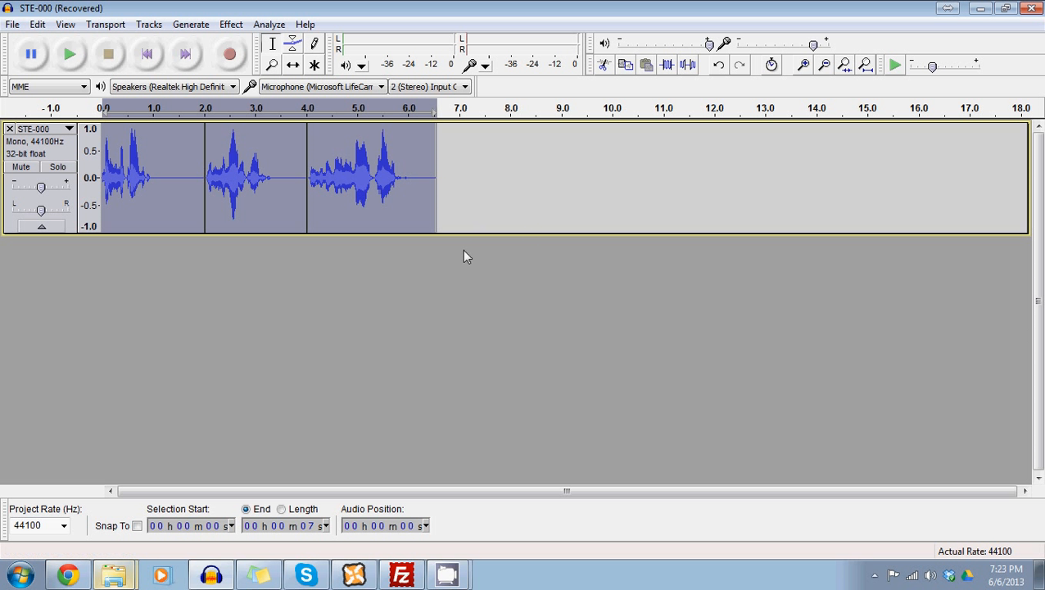
key(space)
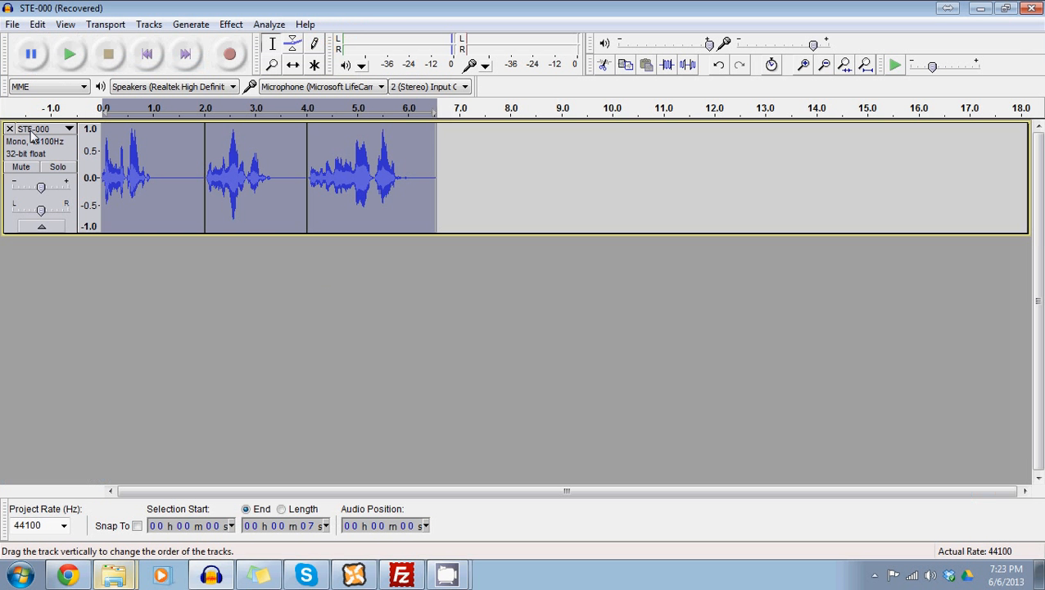
Step: Remove the STE-000 track from the project and switch to the CamStudio recorder
click(10, 131)
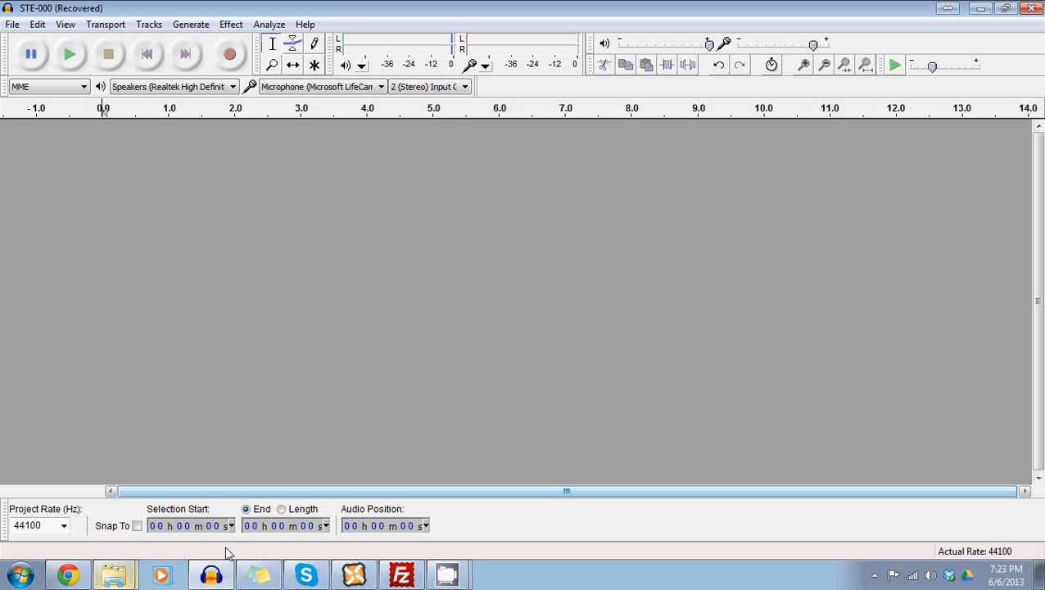
mouse_move(442, 578)
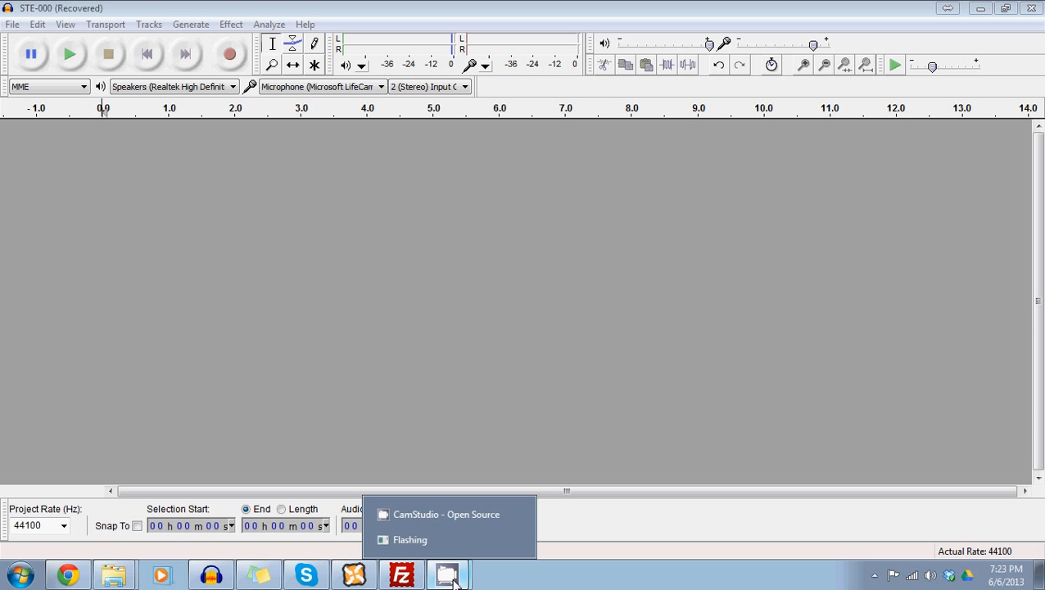
click(434, 521)
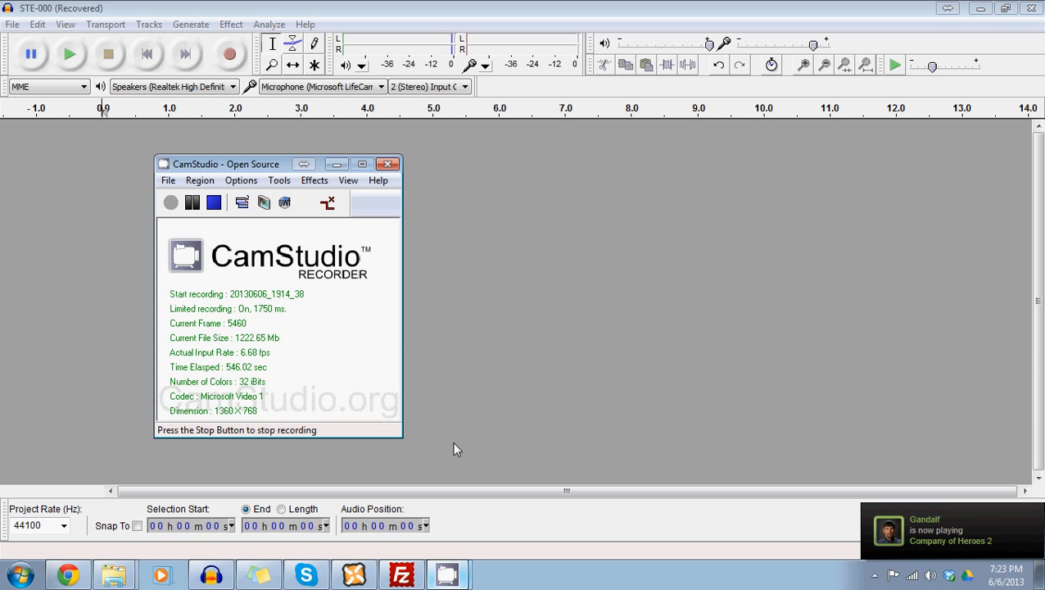